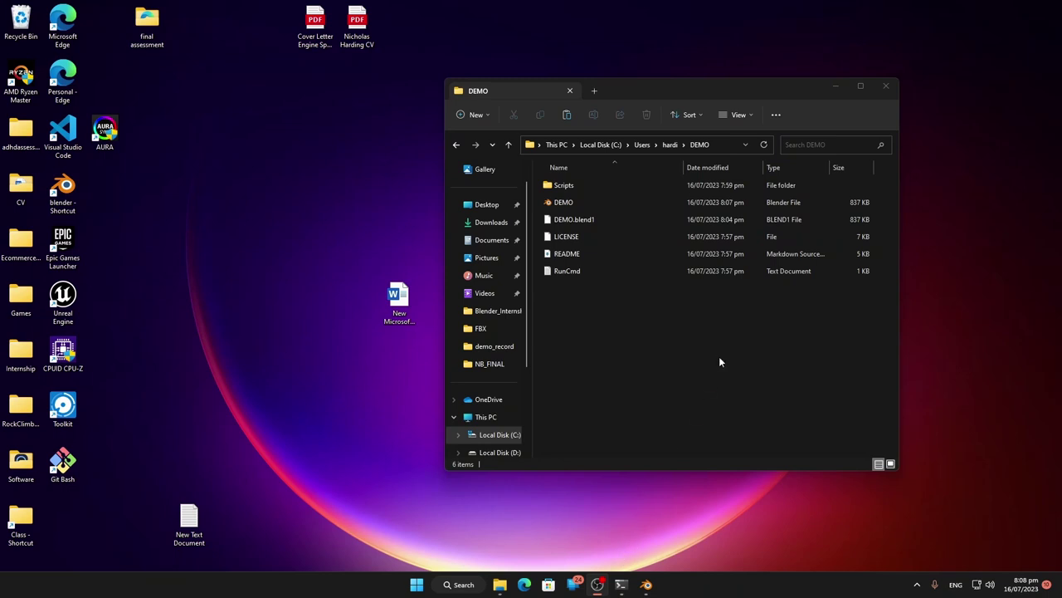
Minimize the DEMO folder window in File Explorer to show the desktop.
click(834, 88)
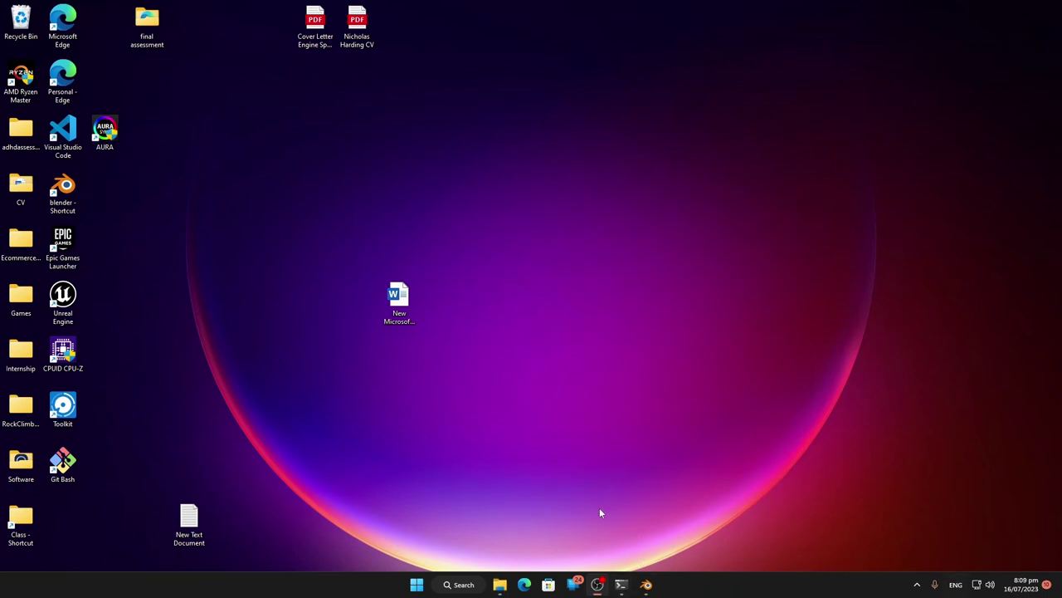
Bring up Edge, add a new tab, and switch to the MapsModelsImporter GitHub page.
click(523, 584)
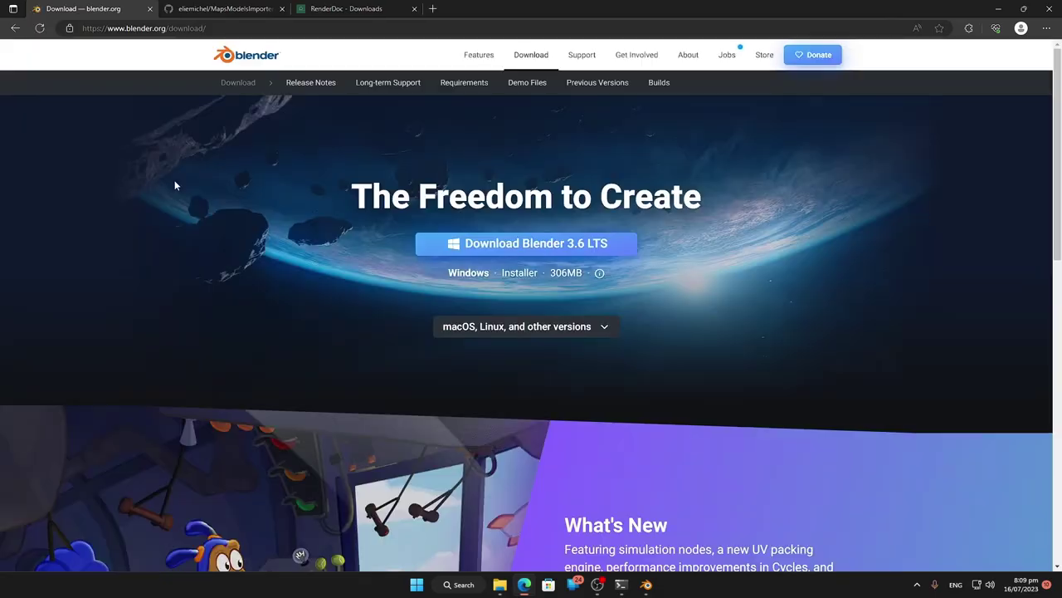
click(433, 9)
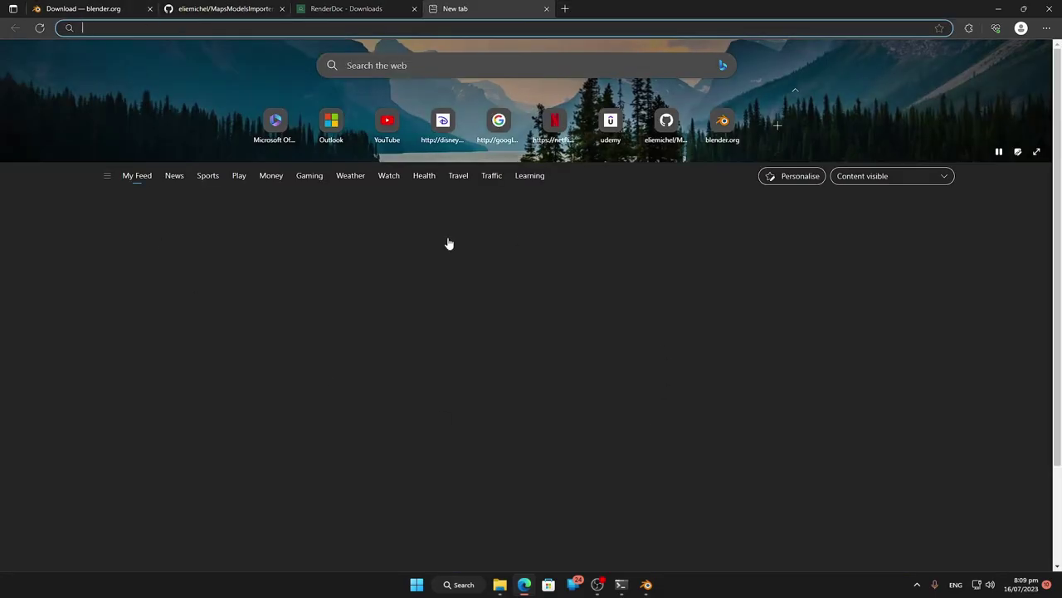
key(ctrl+2)
scroll(405, 361, down, 5)
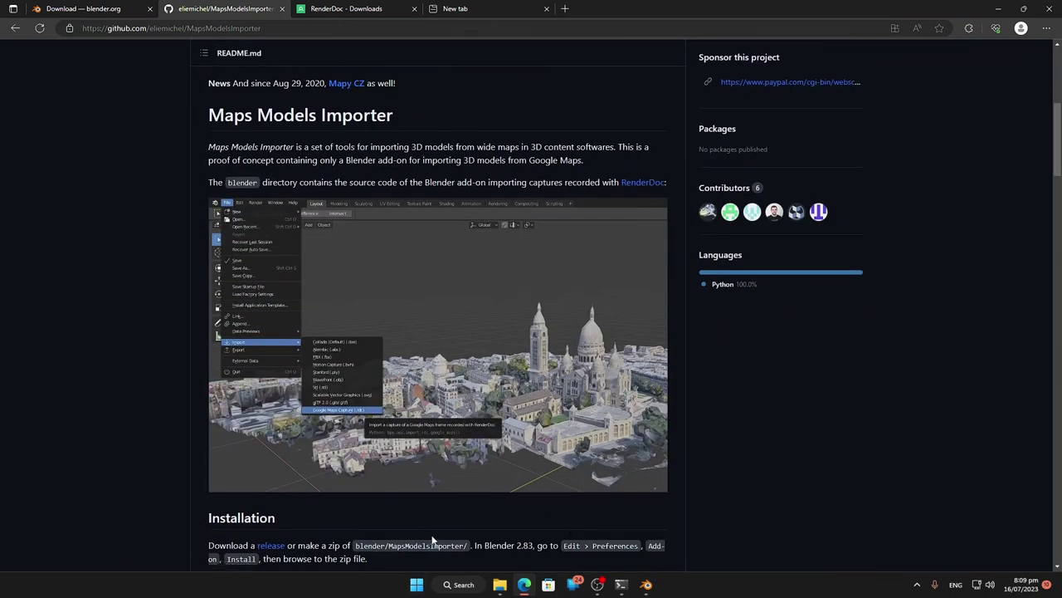
scroll(283, 220, up, 4)
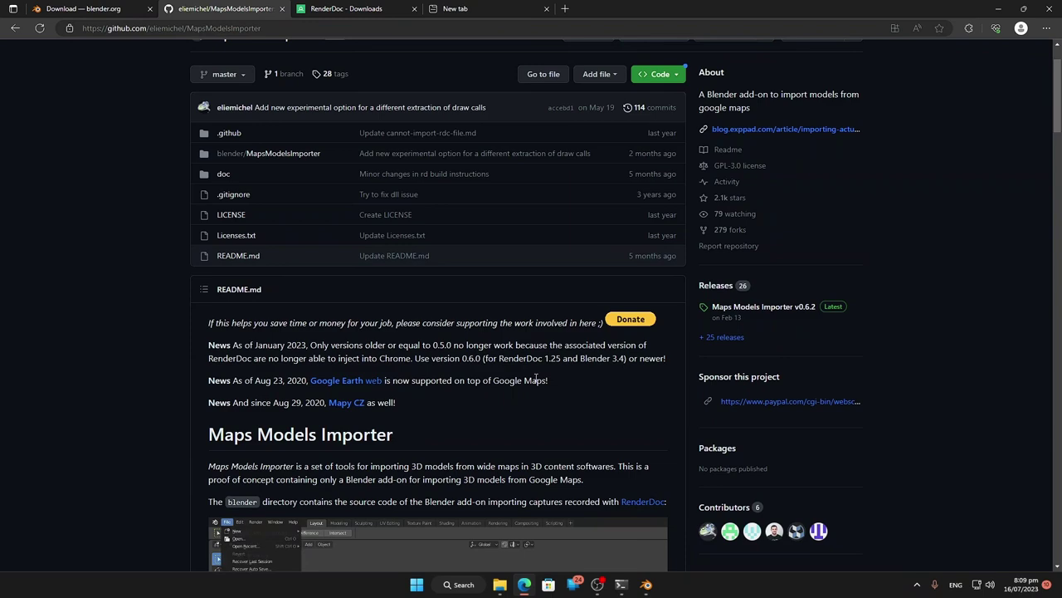
Read through the MapsModelsImporter README, then go to the New tab page.
scroll(378, 349, down, 4)
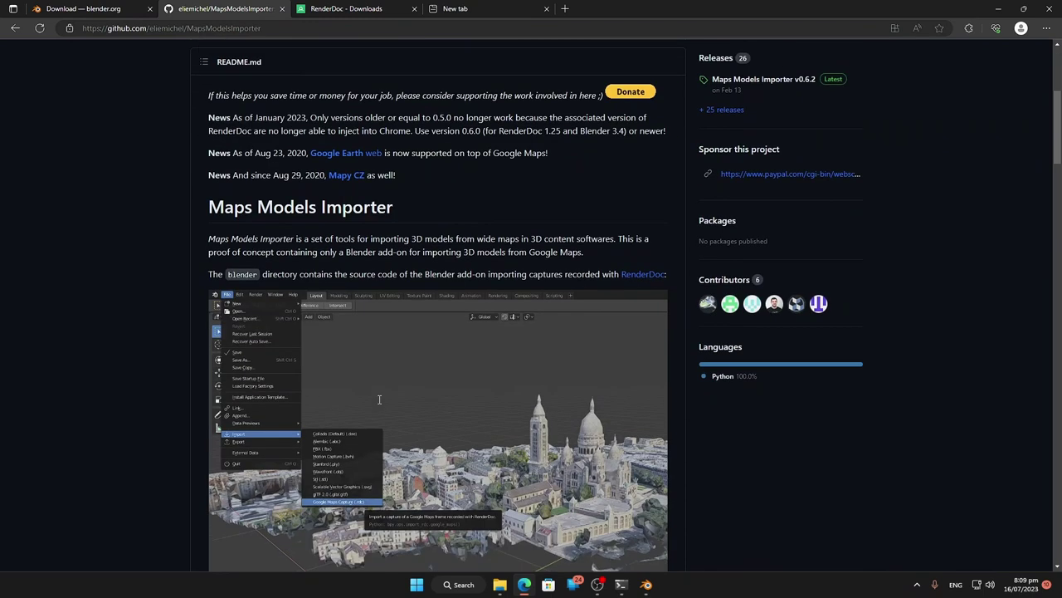
scroll(481, 435, down, 3)
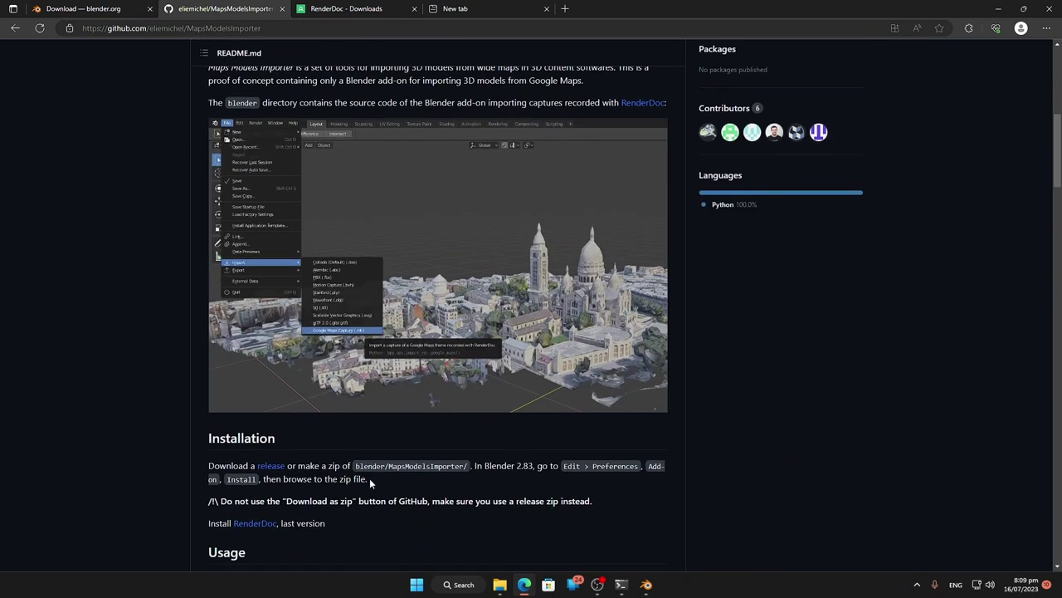
scroll(398, 490, down, 1)
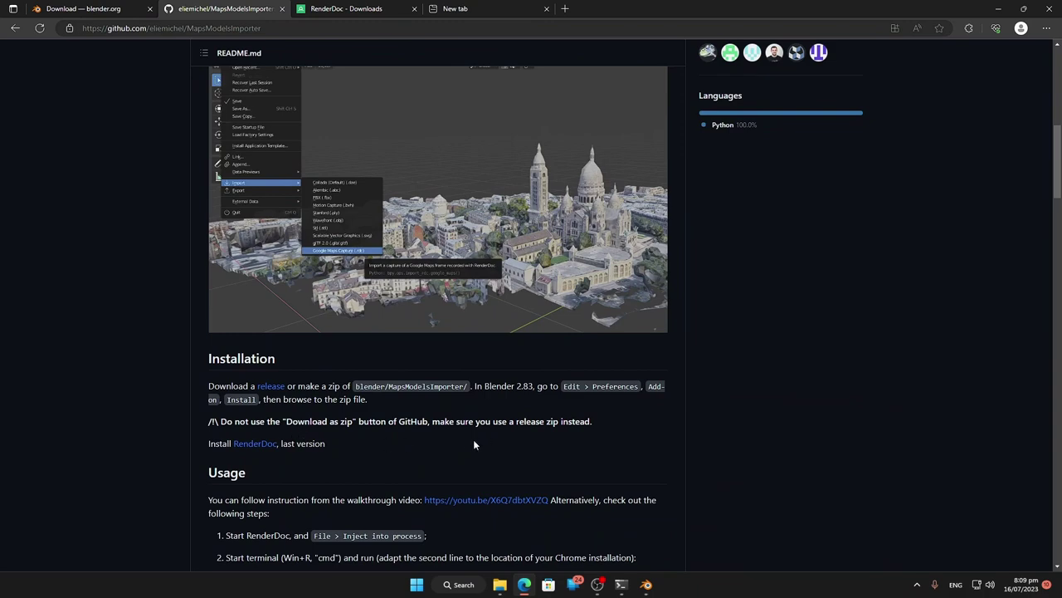
scroll(572, 498, up, 5)
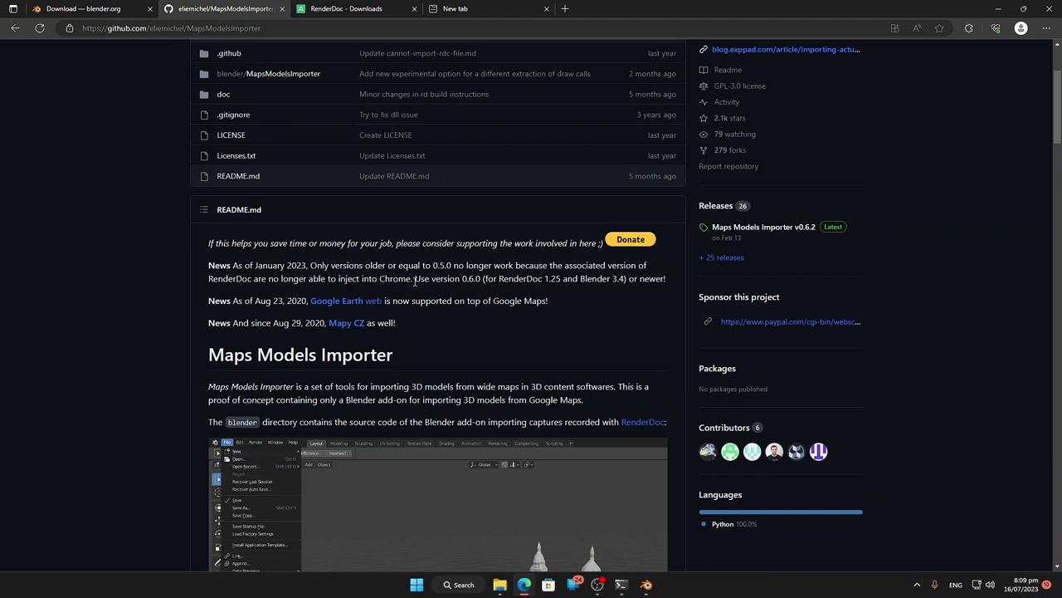
drag(381, 279, 409, 281)
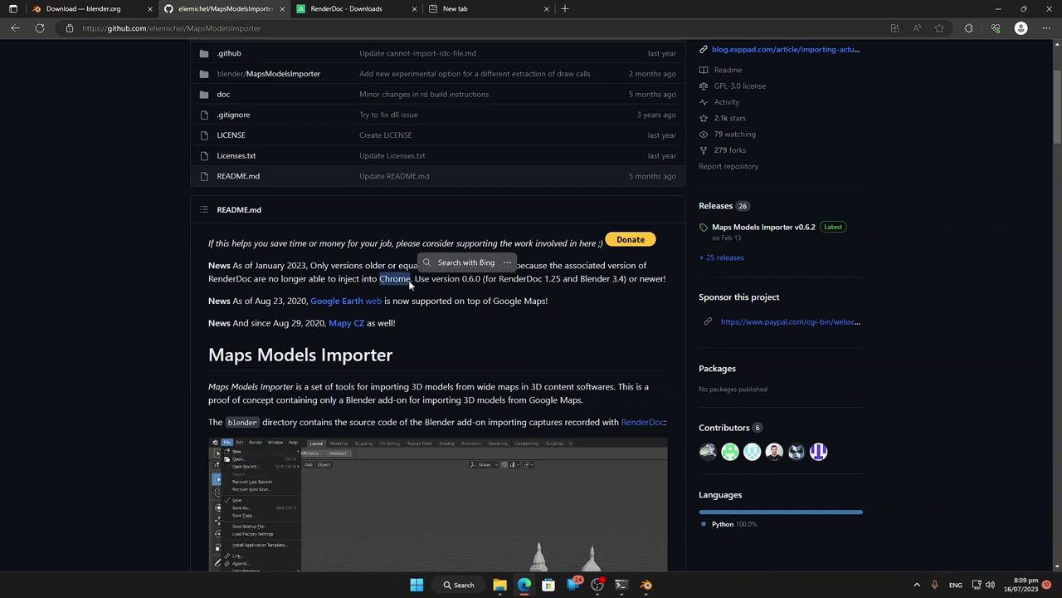
click(457, 342)
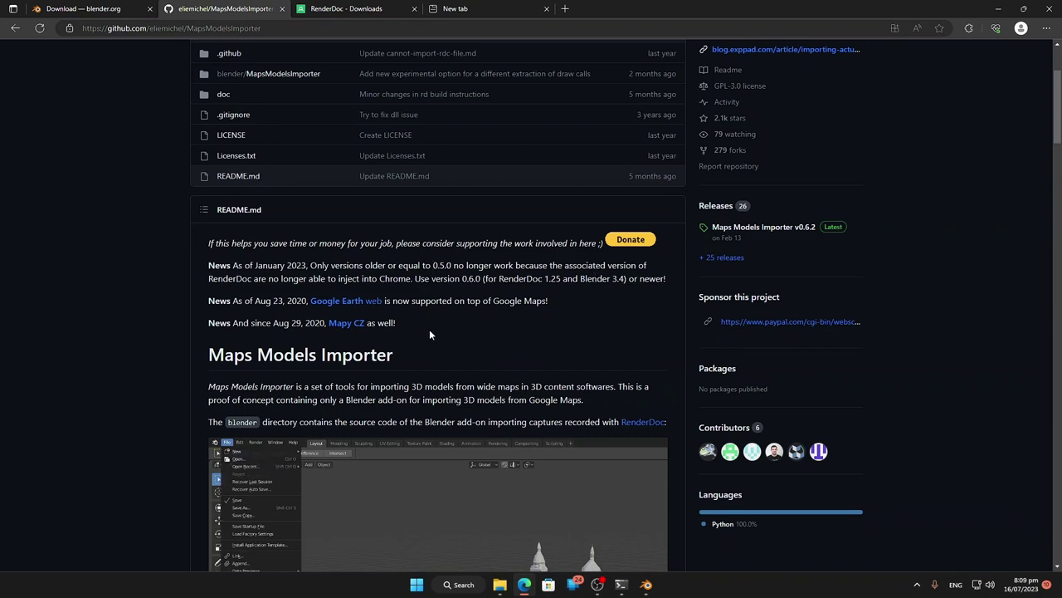
scroll(514, 291, up, 2)
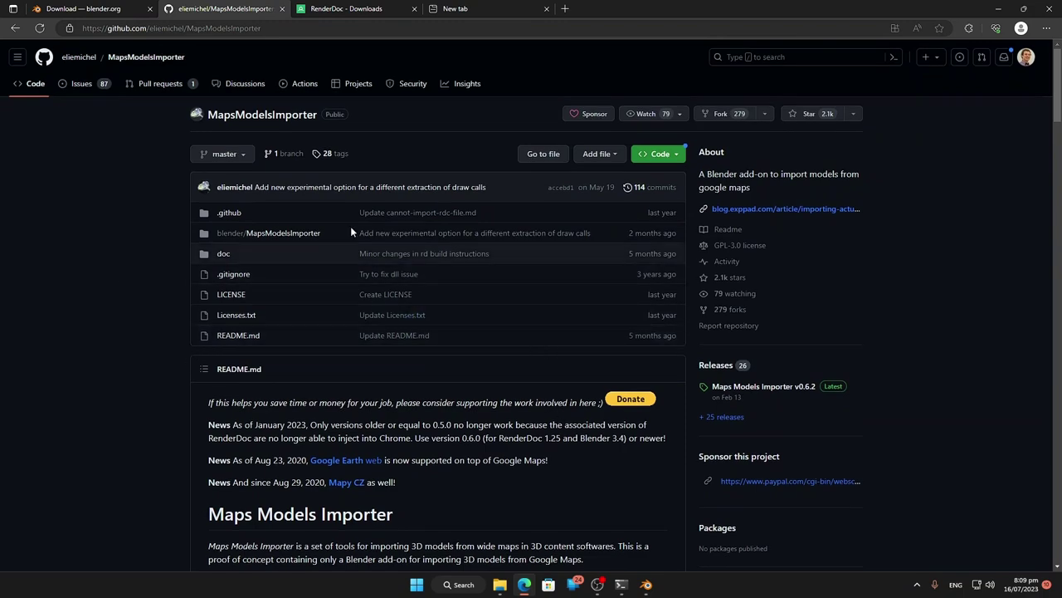
click(448, 8)
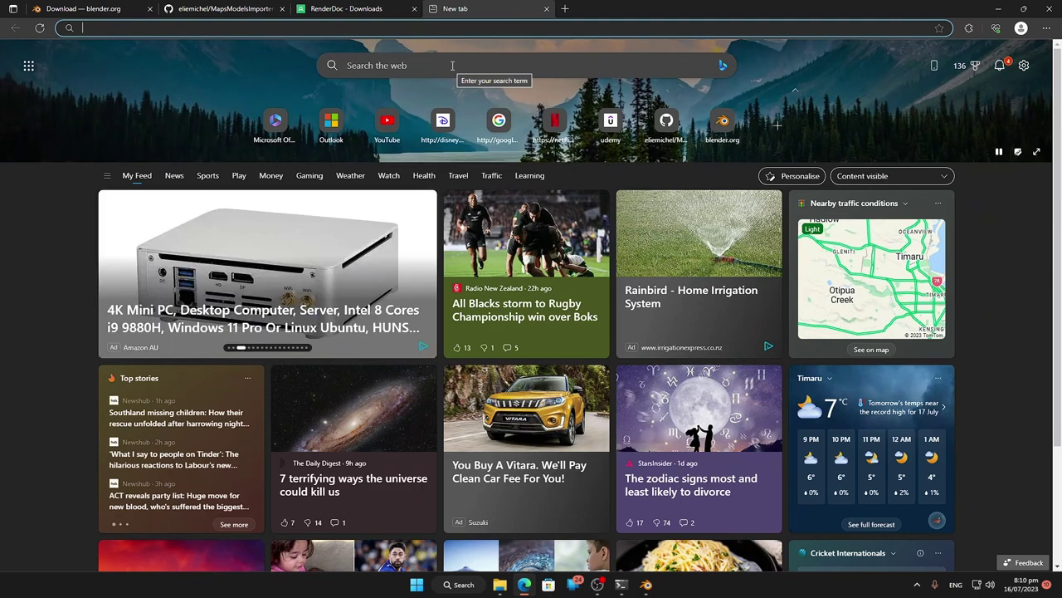
Load the edge://flags Experiments page from the address-bar suggestion.
text(e)
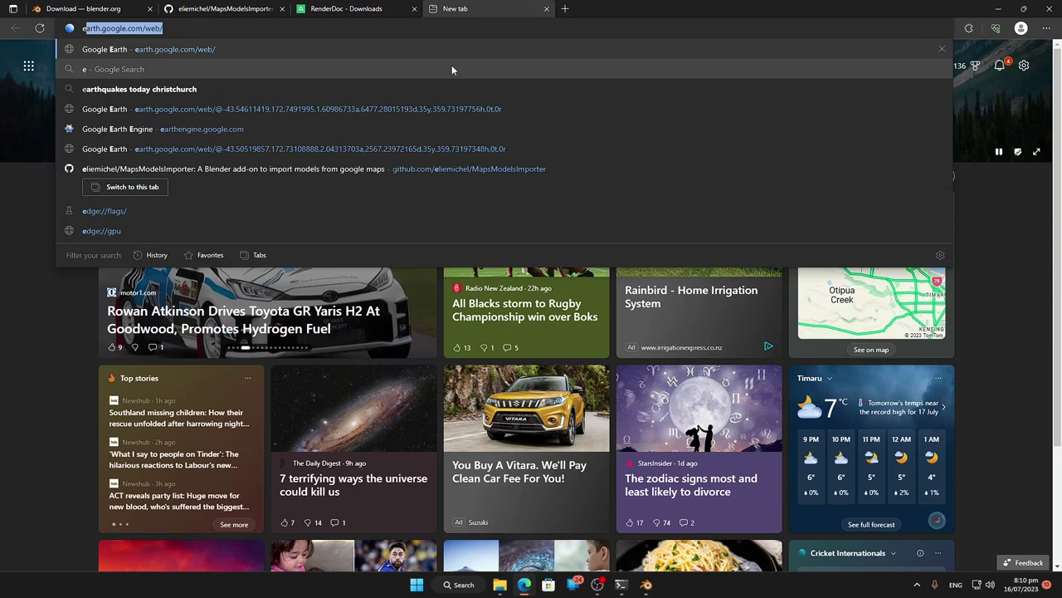
key(Down)
key(Down)
key(Down)
key(Down)
key(Down)
key(Down)
key(Down)
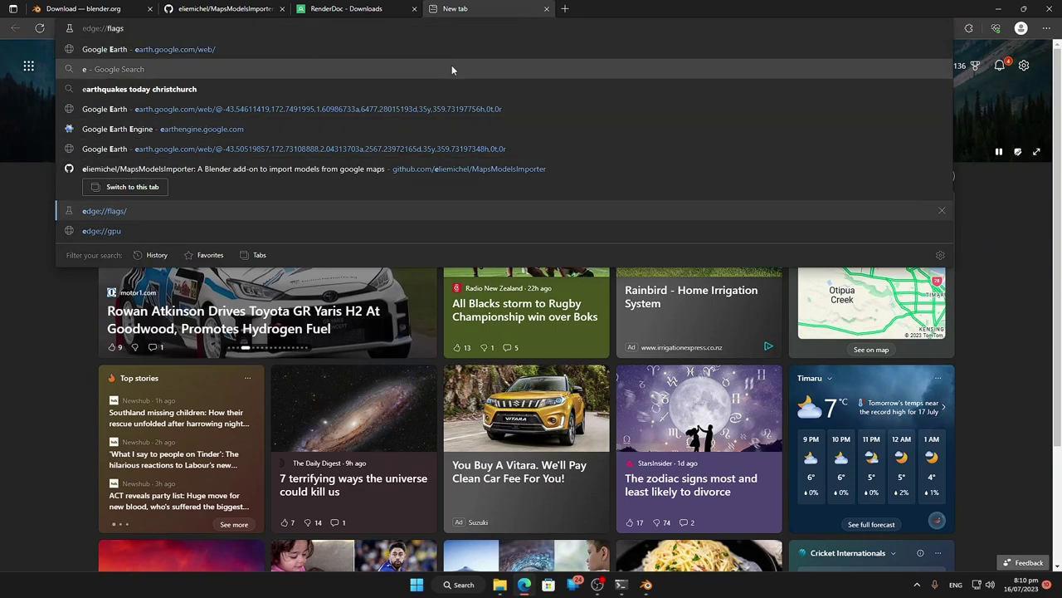
key(Return)
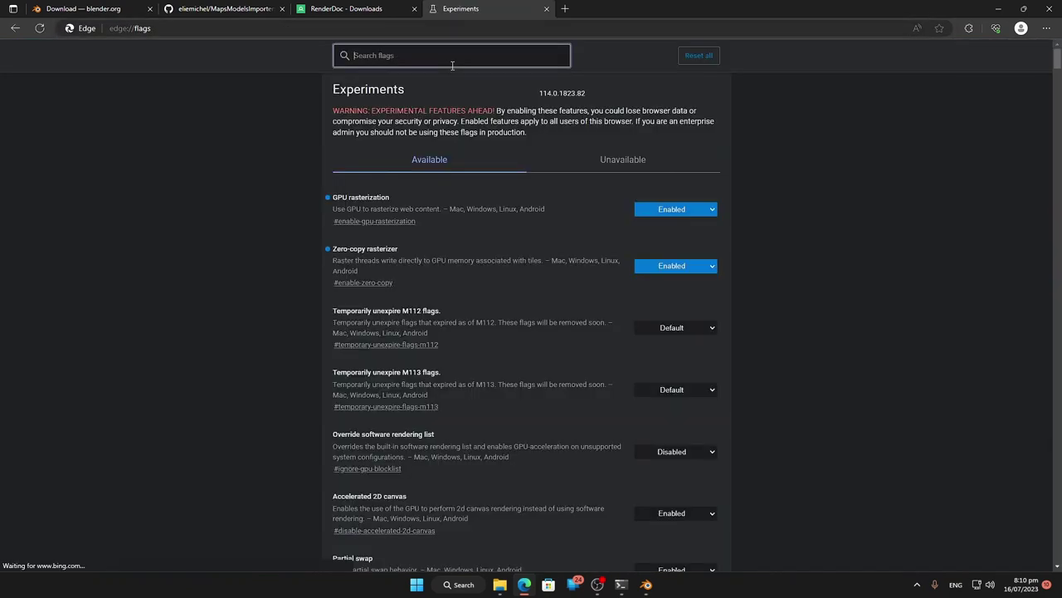
click(129, 29)
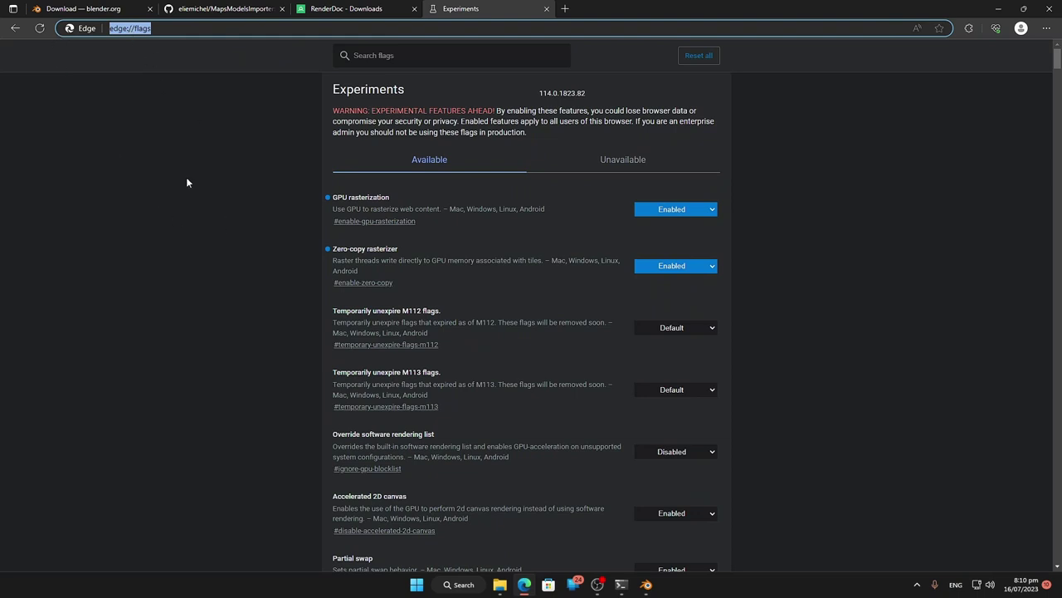
Review the GPU rasterization and Zero-copy rasterizer flags, both set to Enabled.
drag(461, 285, 334, 283)
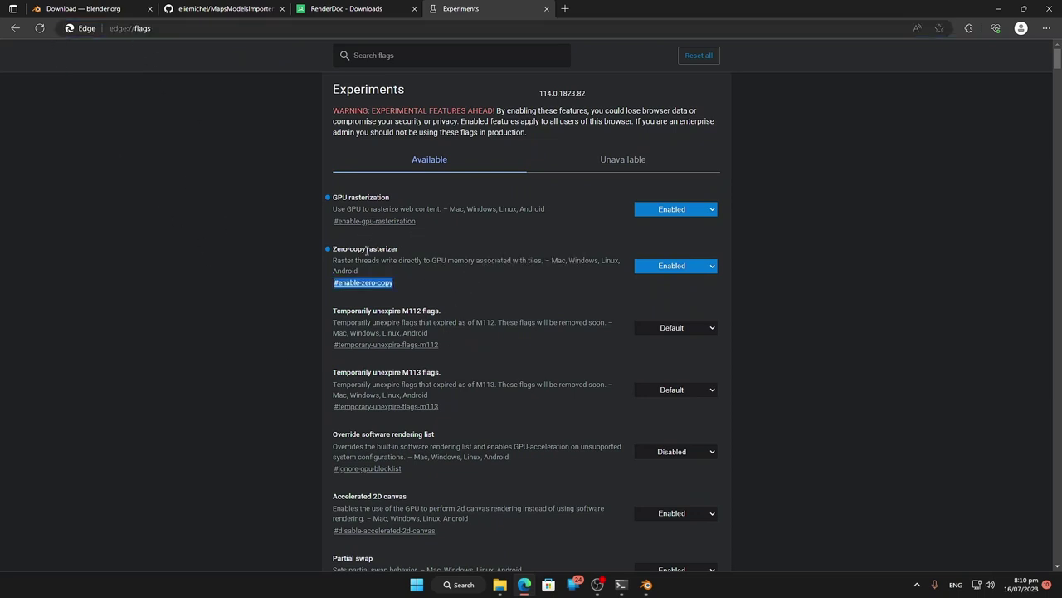
drag(390, 197, 318, 196)
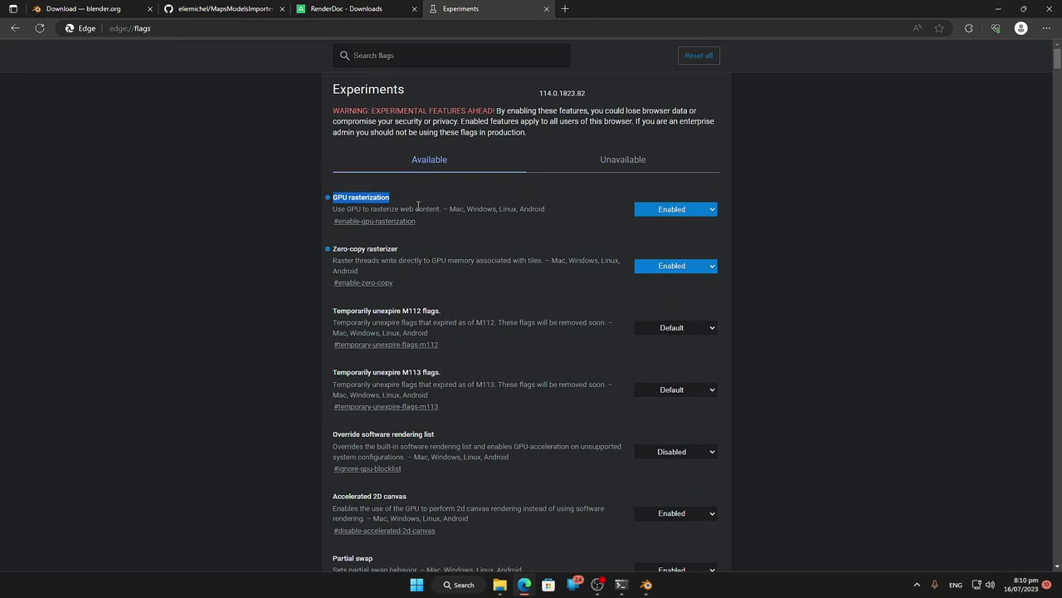
click(444, 280)
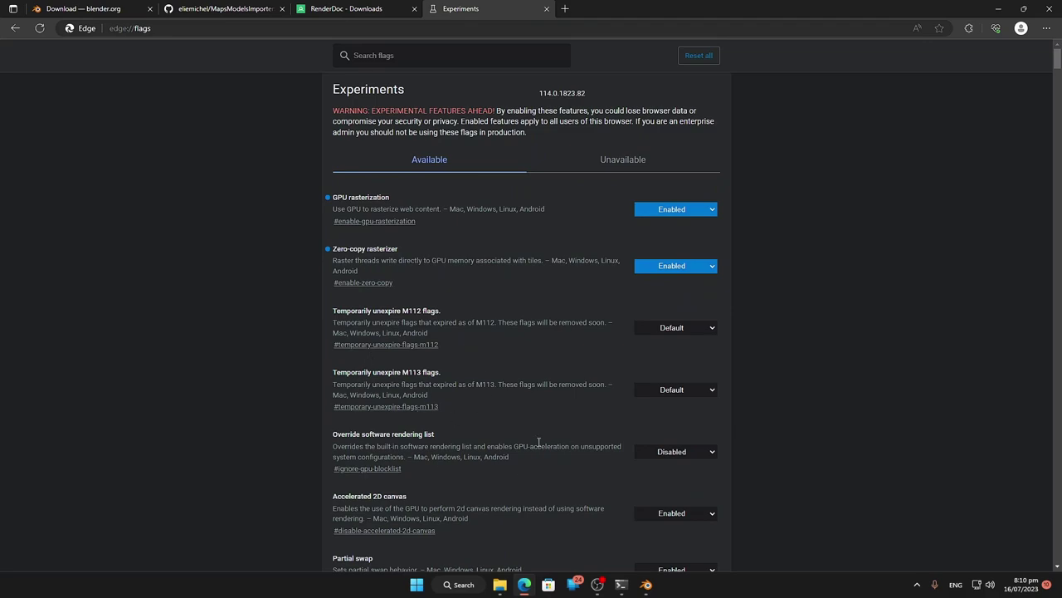
scroll(267, 442, down, 5)
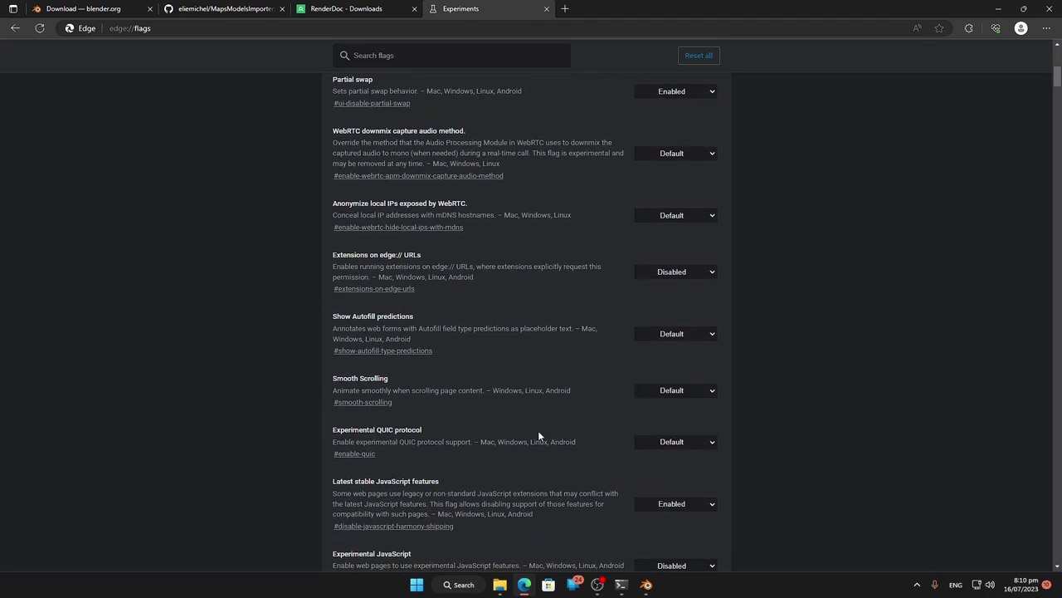
scroll(501, 496, up, 5)
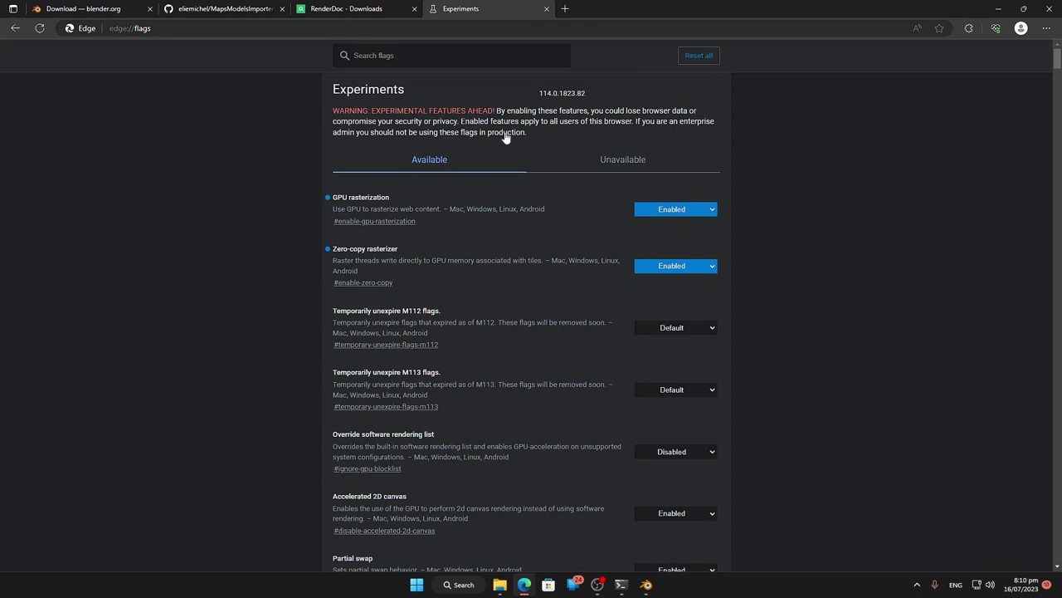
click(1047, 28)
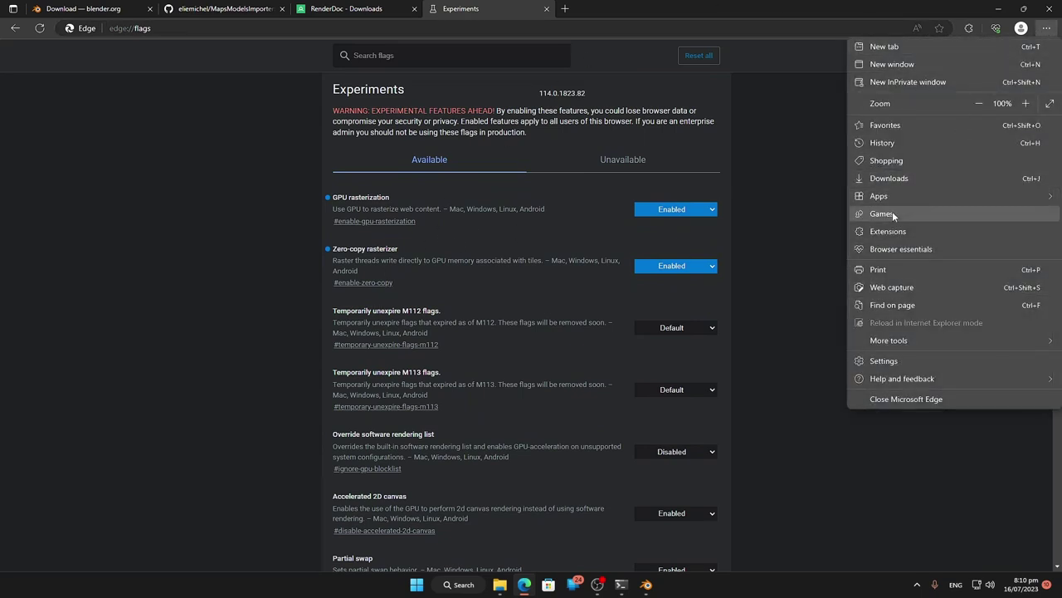
Open Edge Settings, close the Experiments tab, and search settings for 'hard'.
click(921, 360)
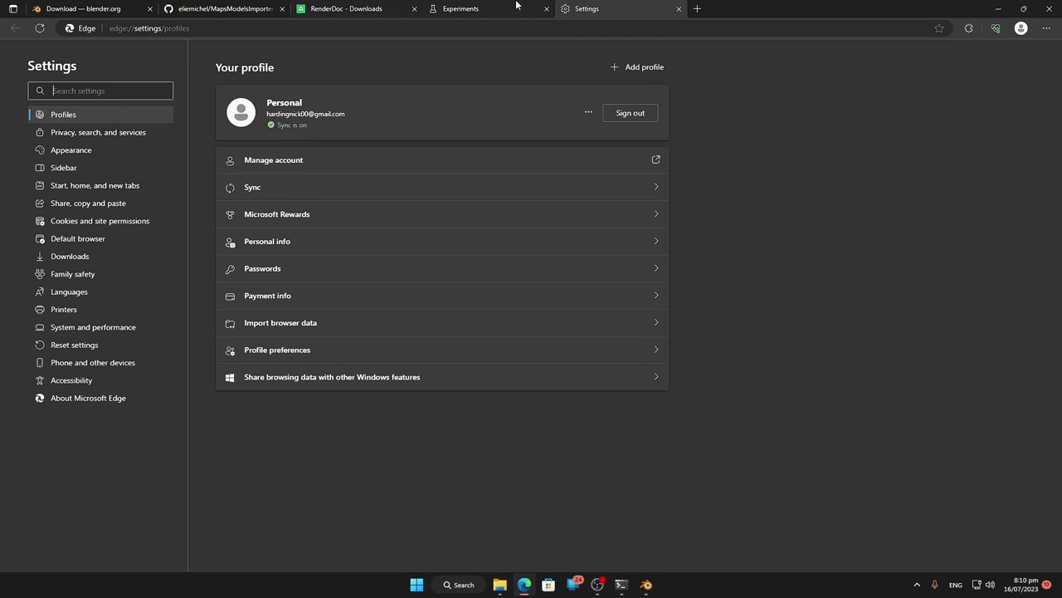
click(546, 9)
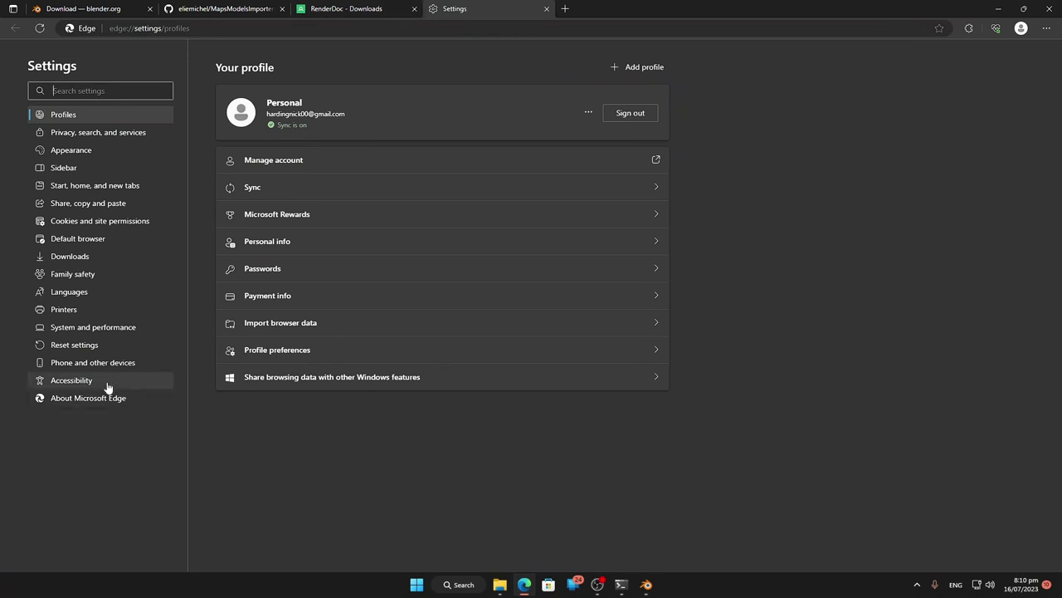
click(90, 93)
text(hardwa)
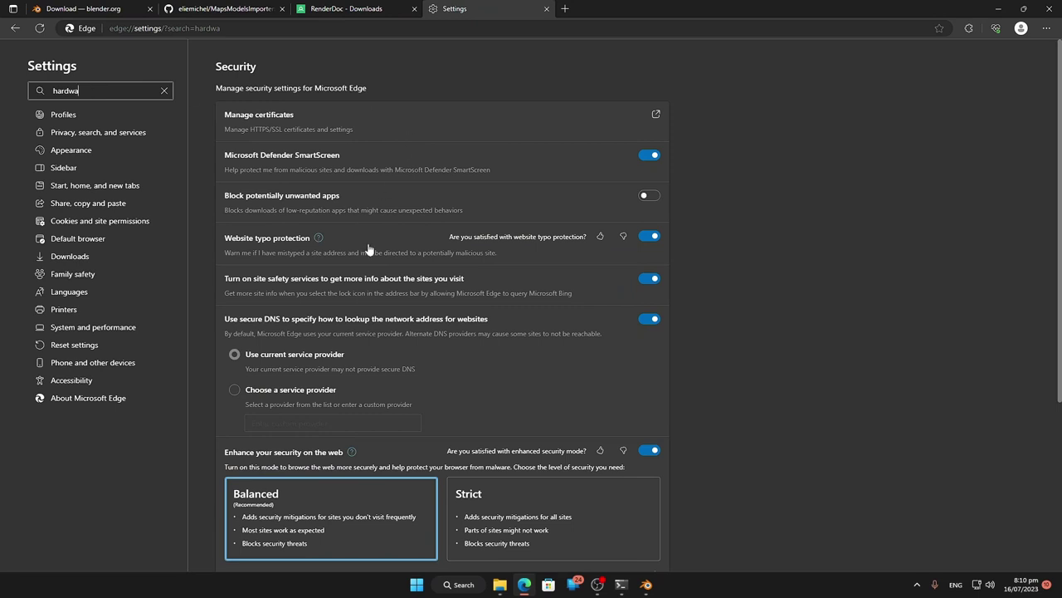
scroll(344, 280, down, 3)
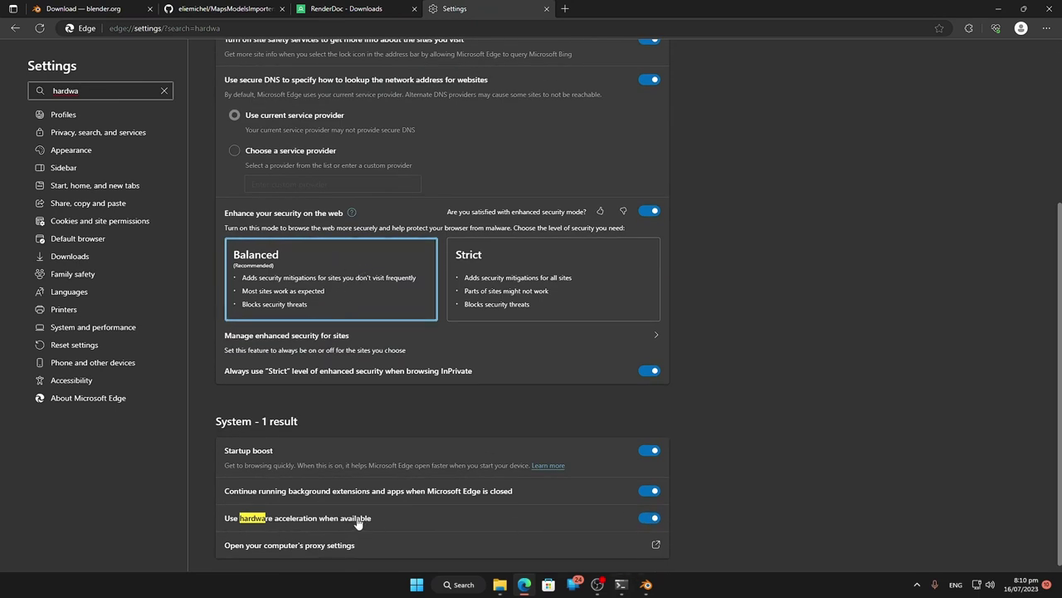
scroll(583, 296, up, 3)
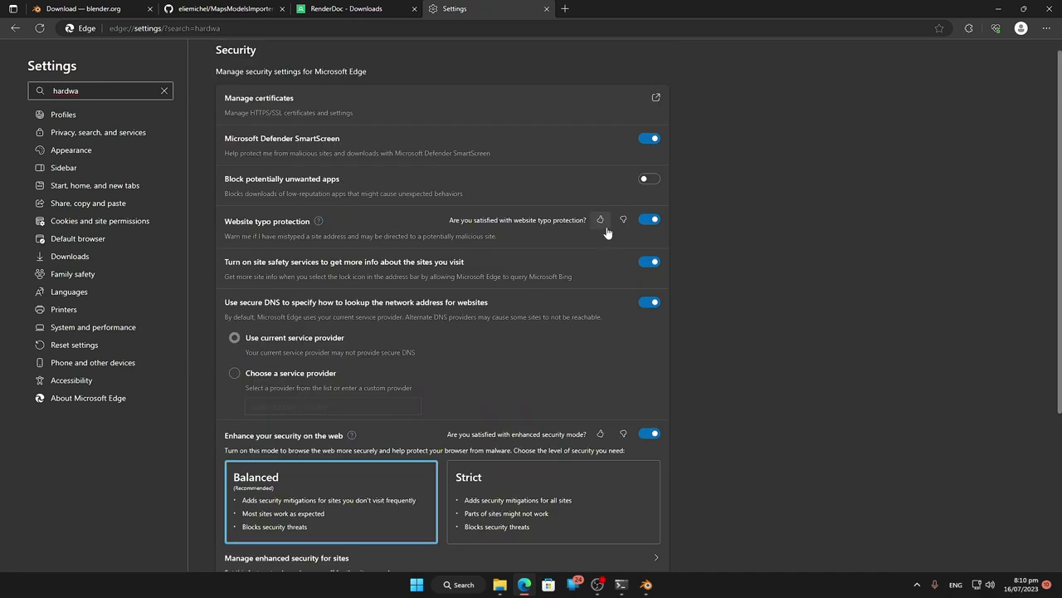
Close the Settings, RenderDoc and GitHub tabs and go to google.com.
click(545, 9)
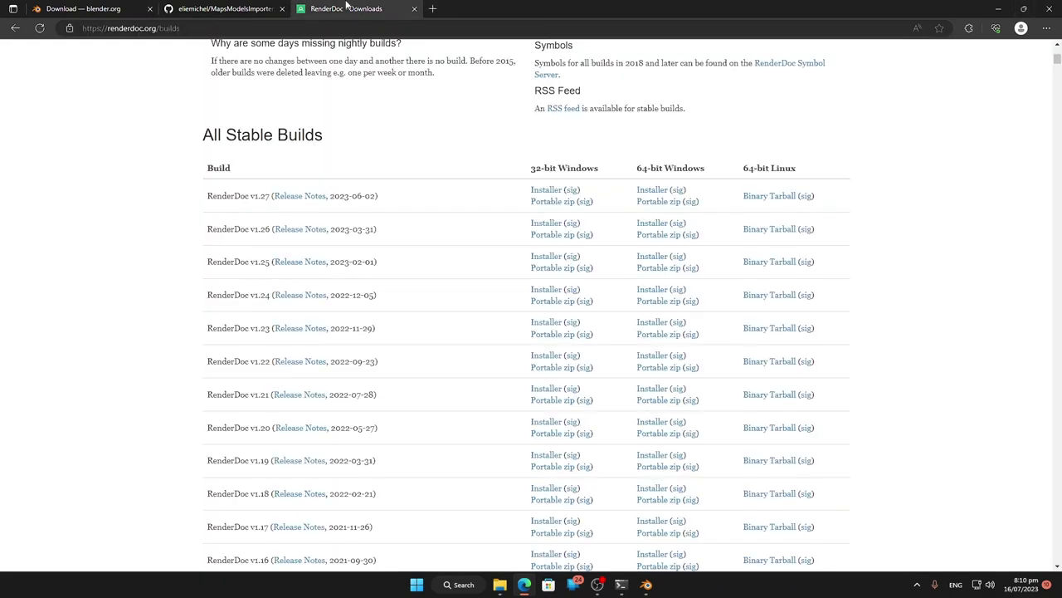
click(414, 10)
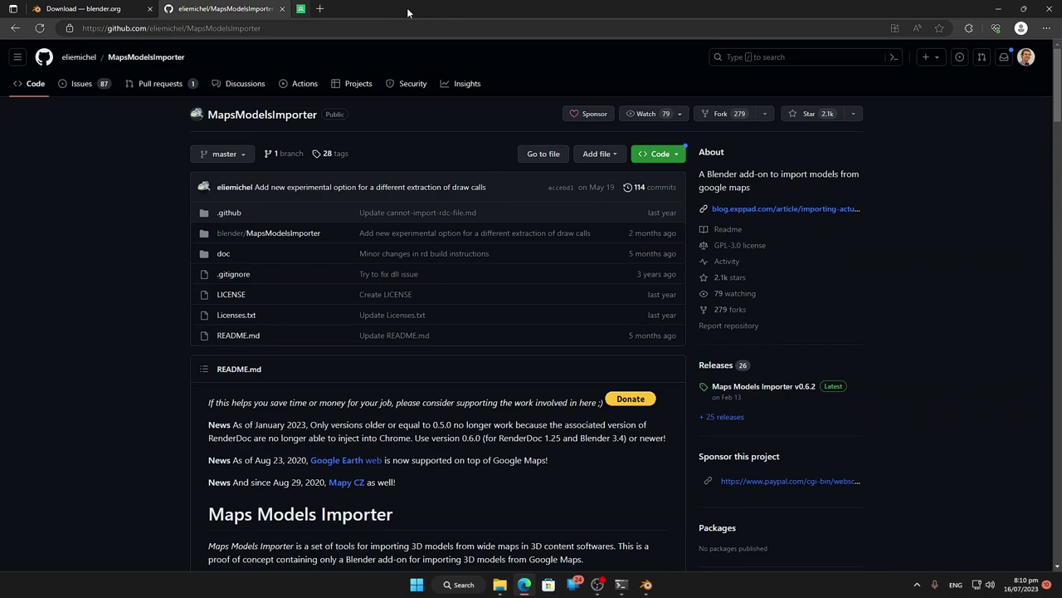
click(281, 9)
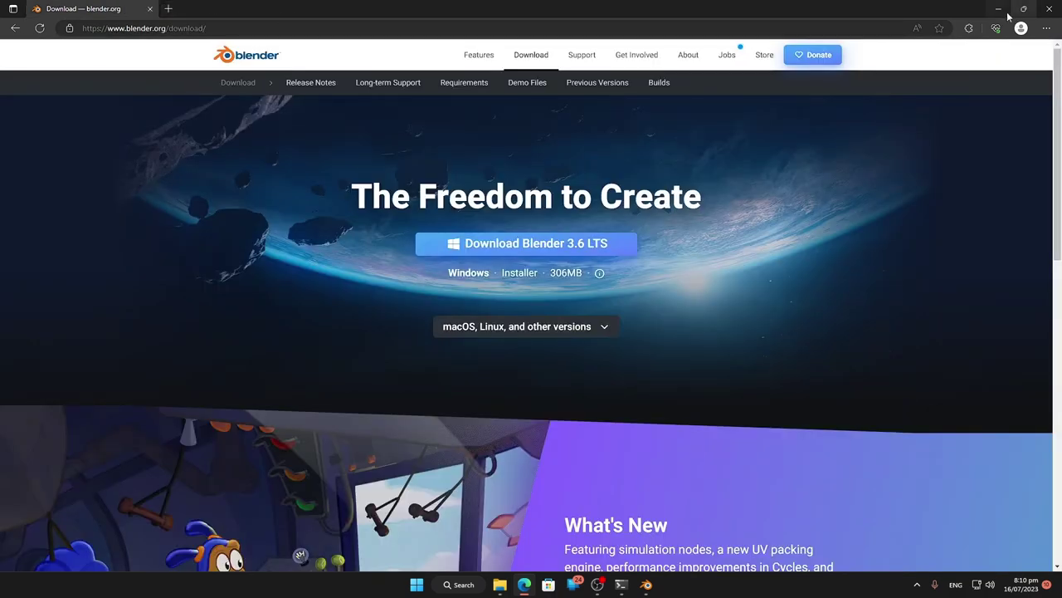
click(141, 28)
text(google.com)
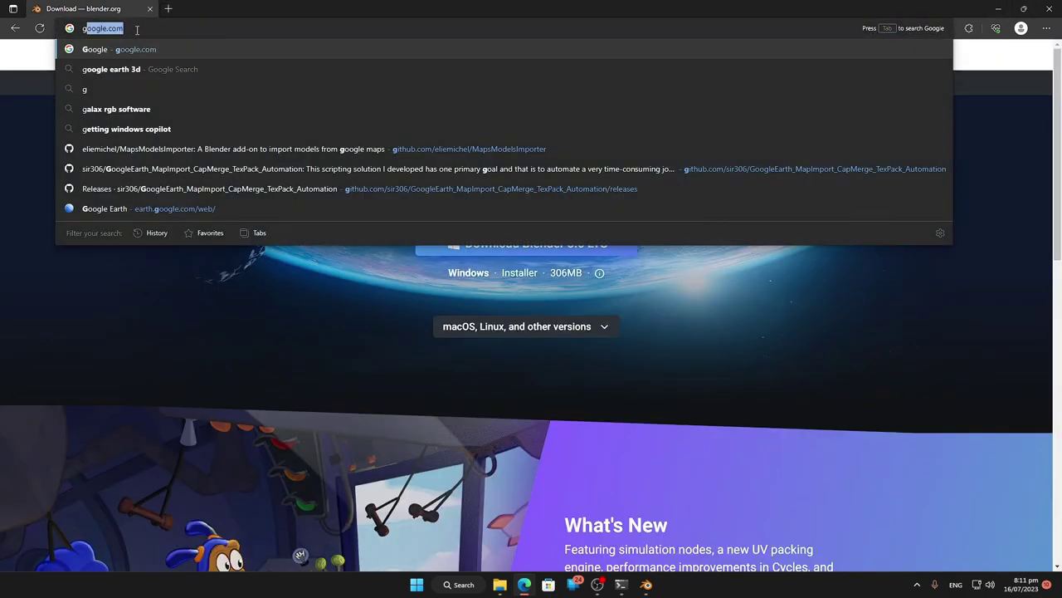
click(152, 51)
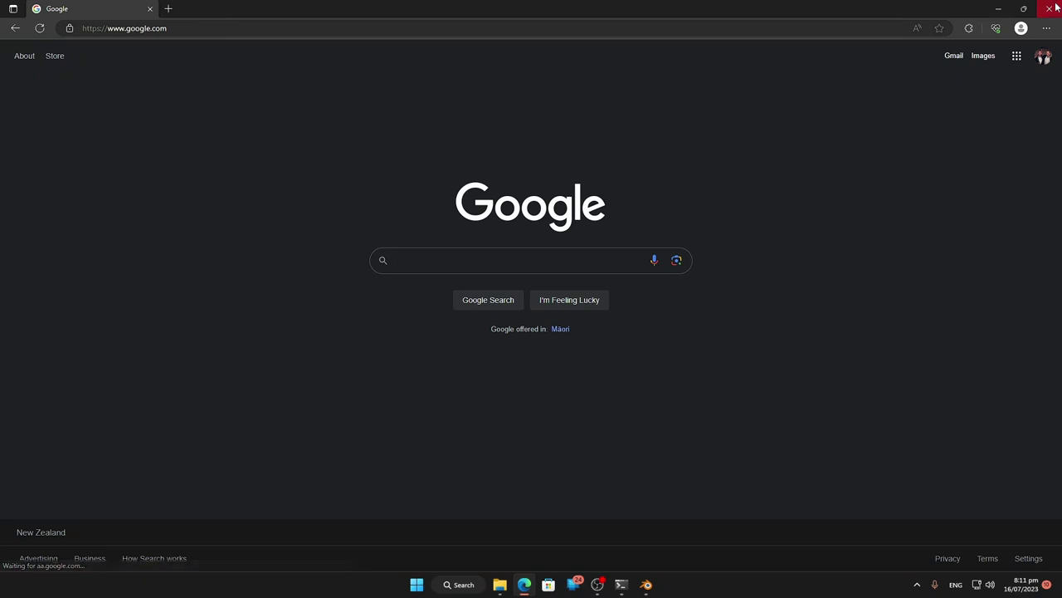
Launch AMD Software: Adrenalin Edition maximized and show the Display 2 settings.
key(super+d)
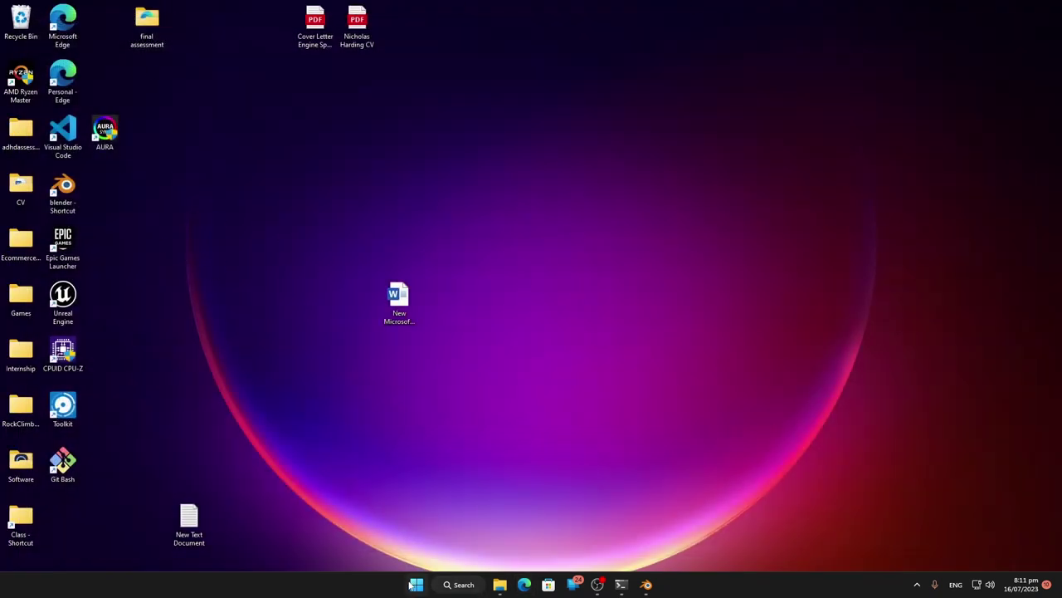
right_click(516, 380)
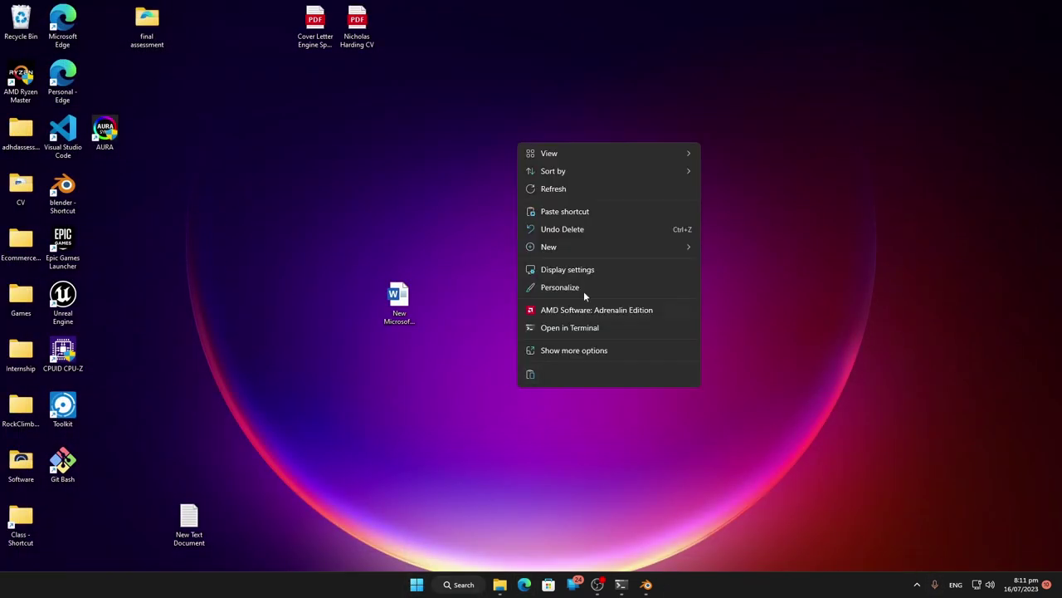
click(594, 310)
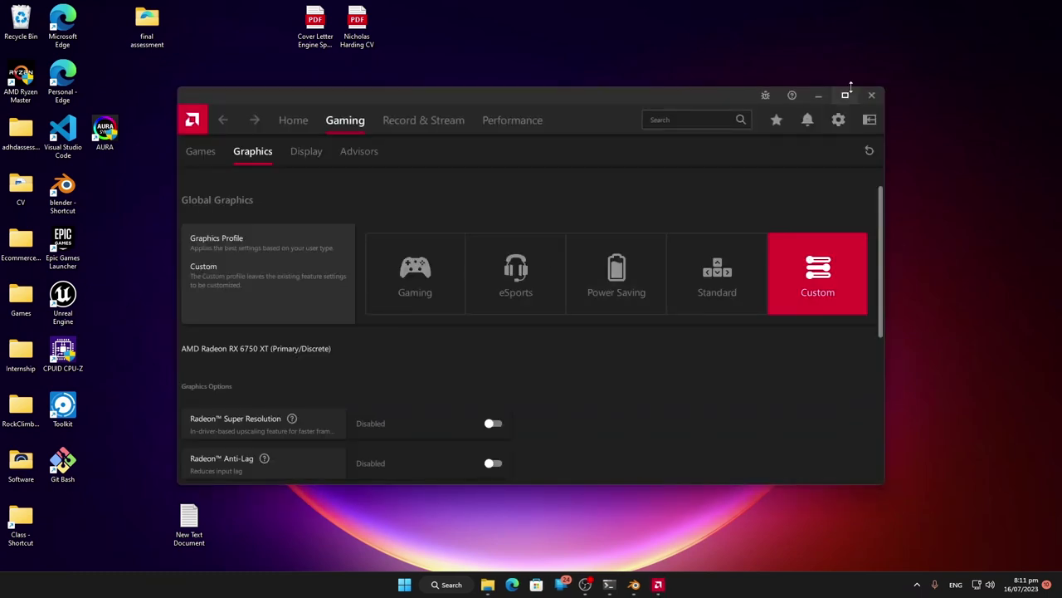
click(845, 95)
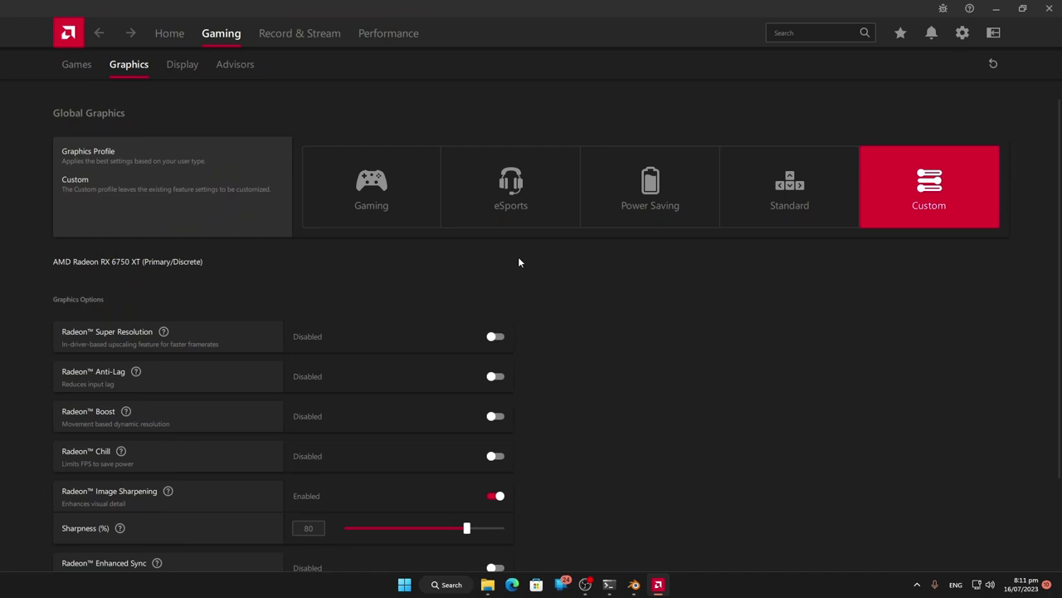
click(183, 68)
click(168, 149)
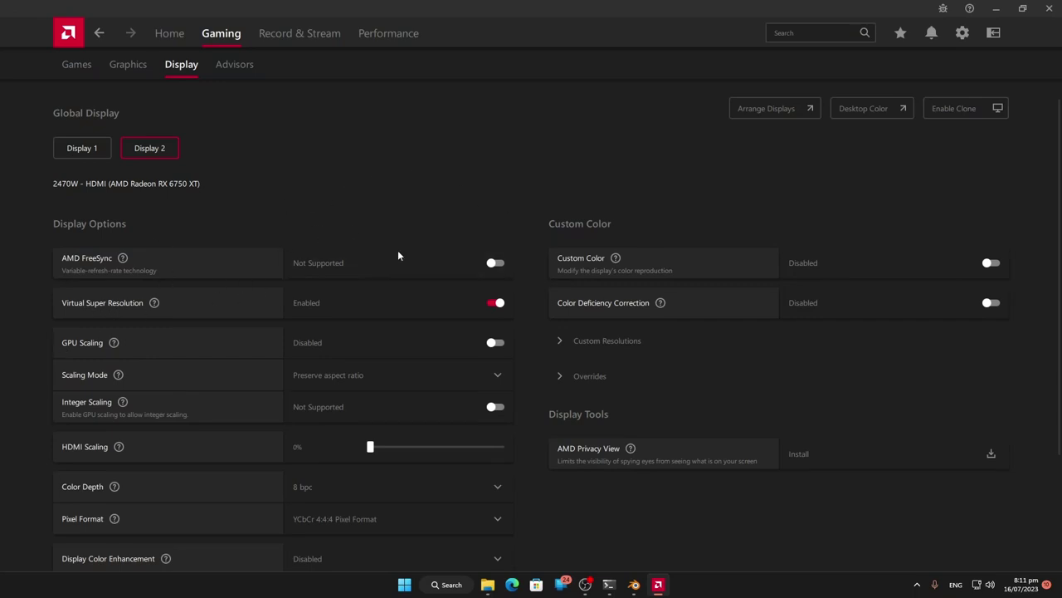
Set Display 2's Display Color Enhancement to Vivid Gaming.
scroll(164, 319, down, 3)
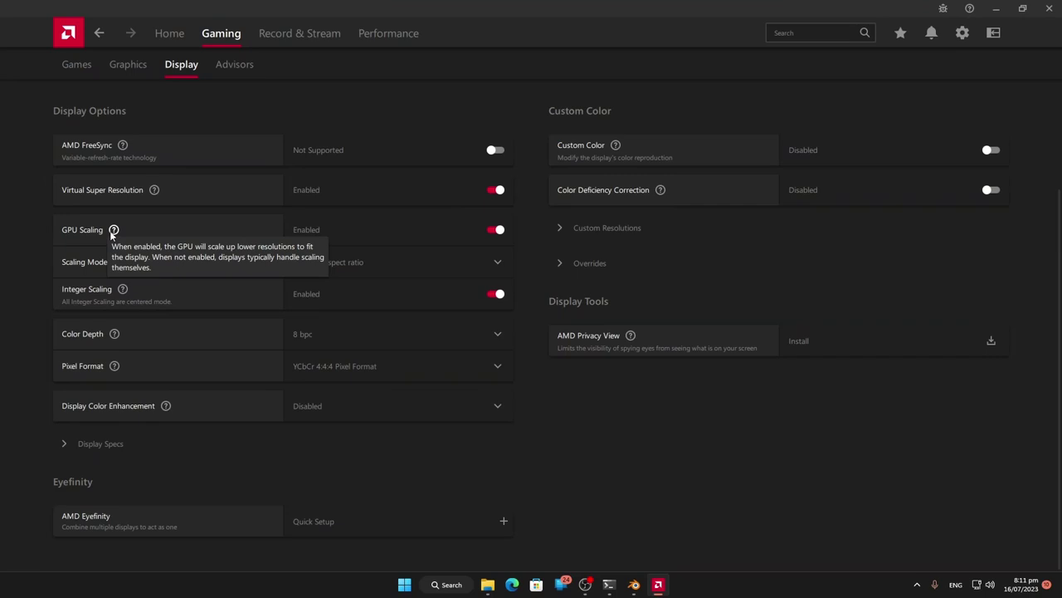
click(411, 333)
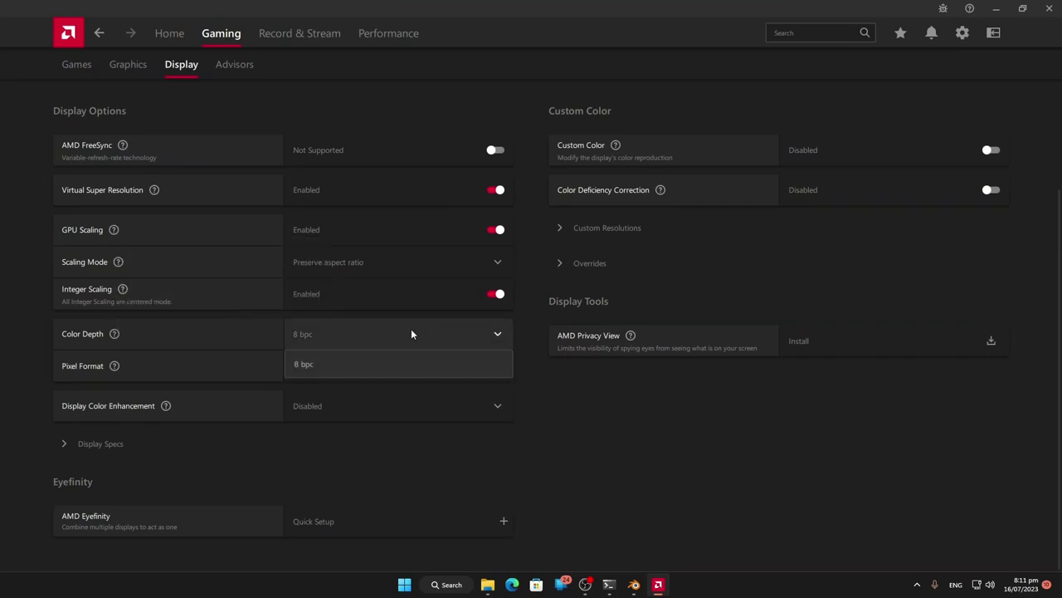
click(411, 334)
click(451, 410)
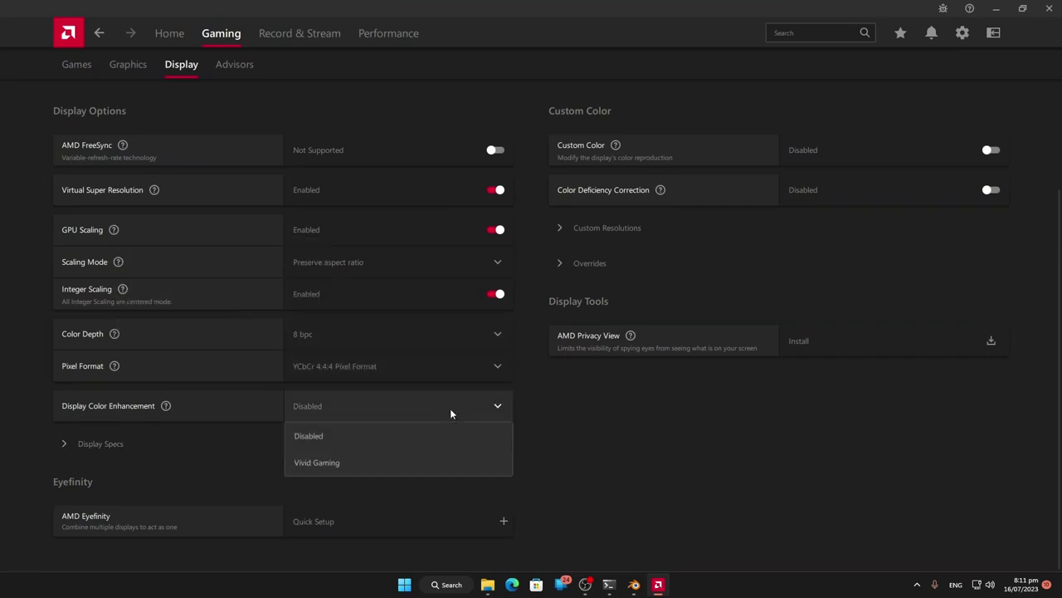
click(325, 463)
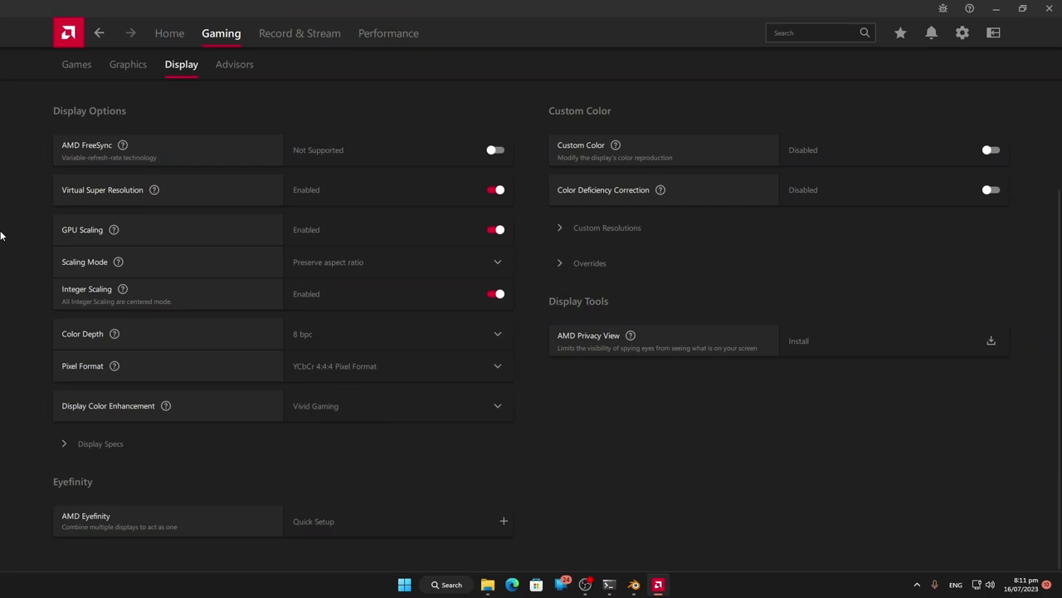
click(119, 69)
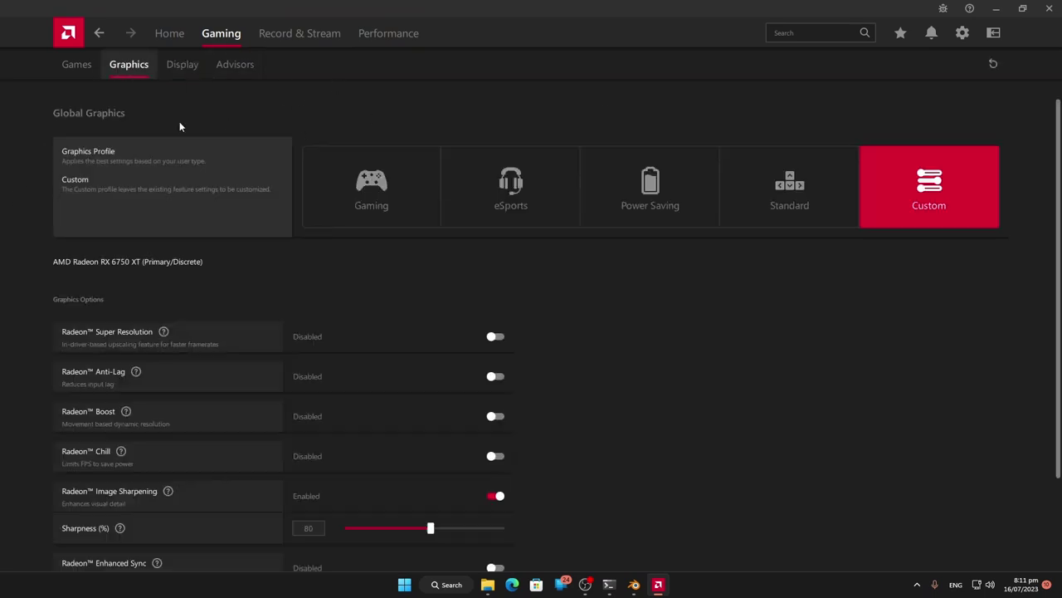
scroll(370, 342, down, 2)
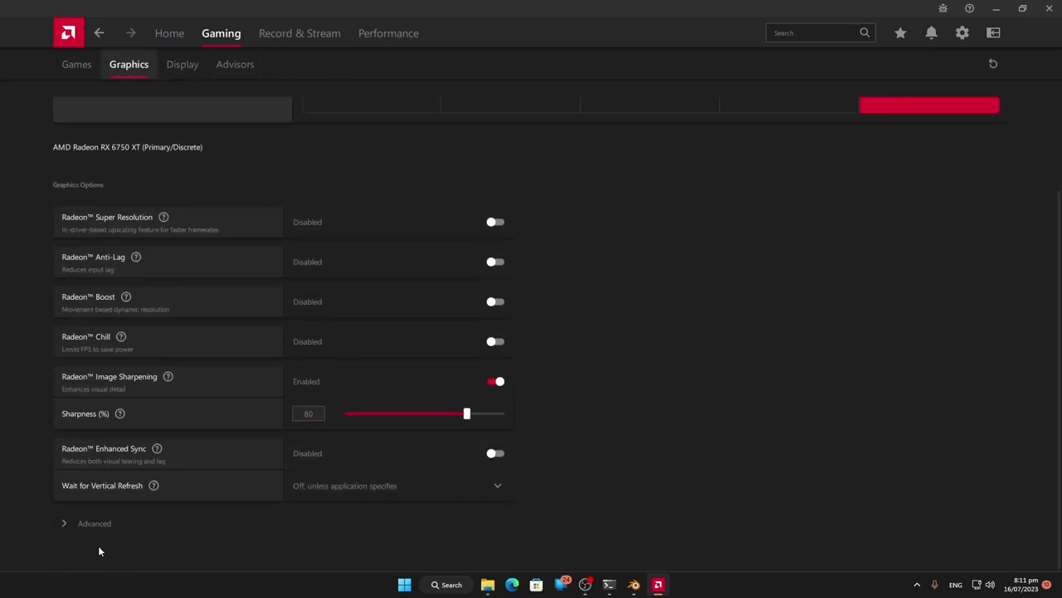
click(65, 525)
scroll(228, 427, down, 8)
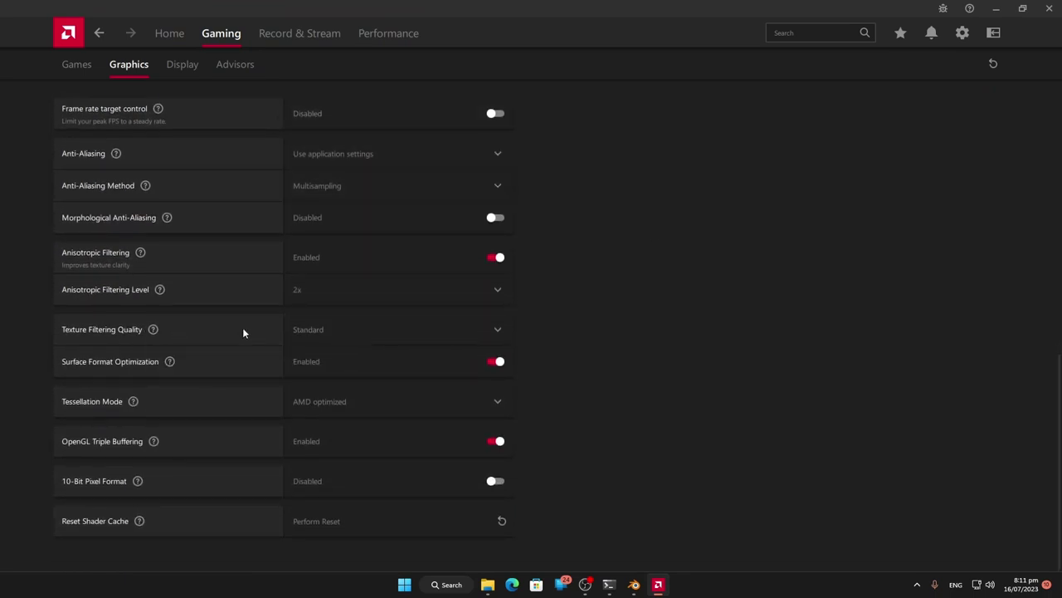
mouse_move(153, 330)
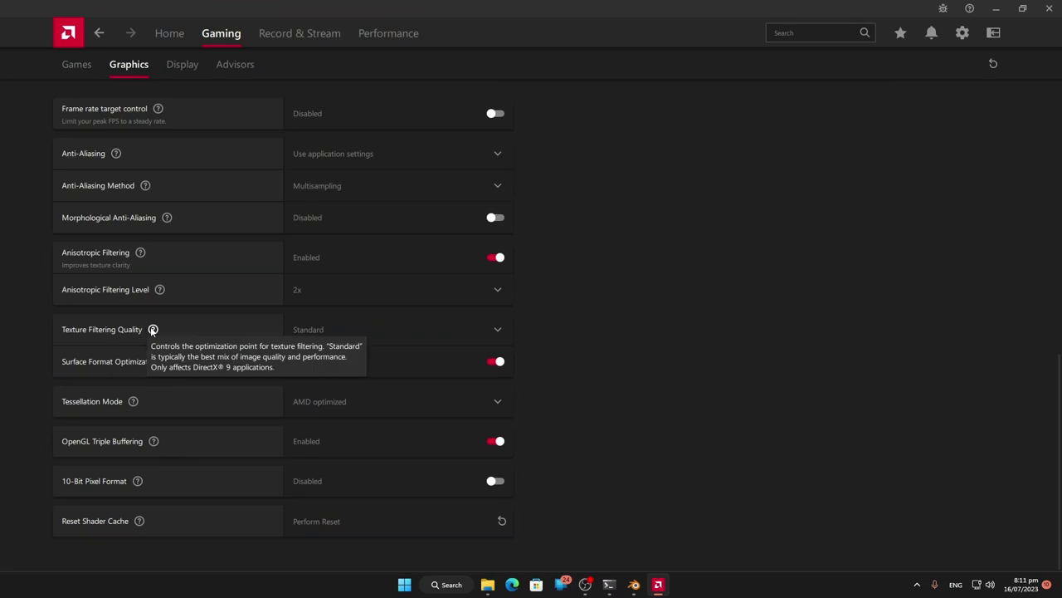
click(444, 327)
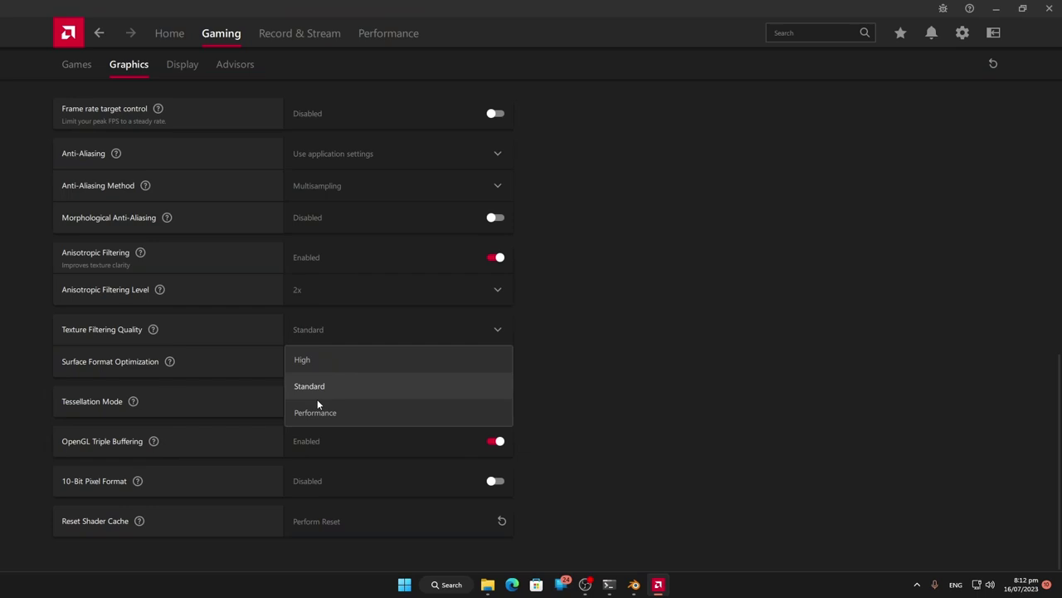
click(341, 359)
mouse_move(163, 334)
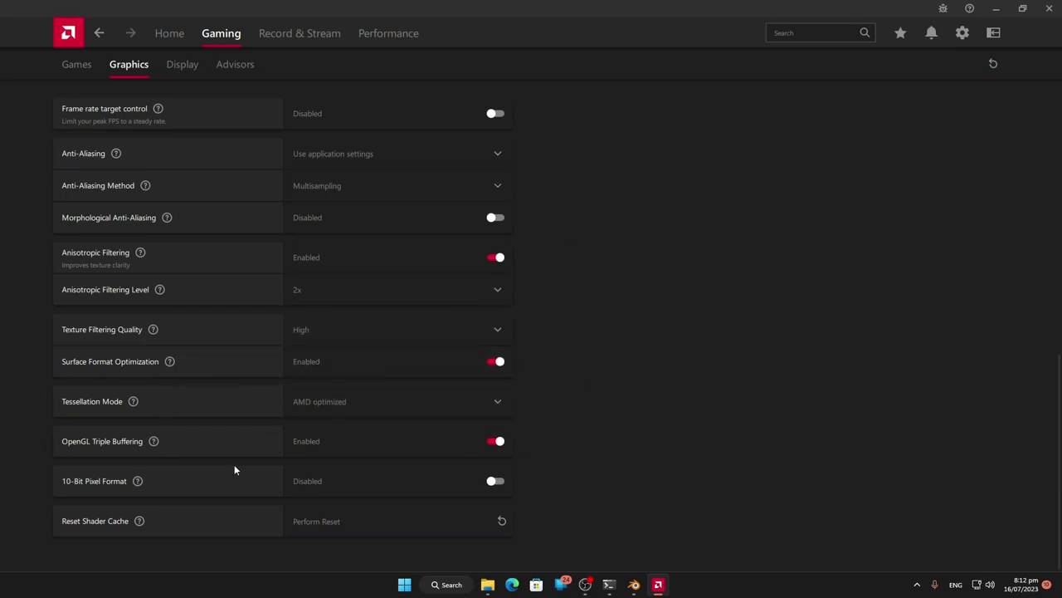
mouse_move(139, 483)
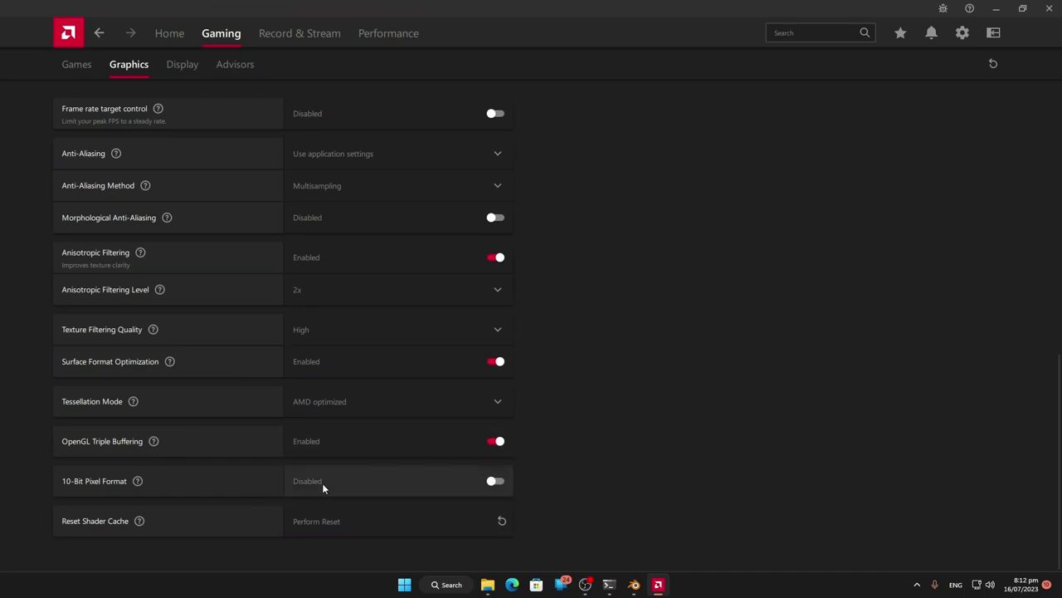
mouse_move(138, 488)
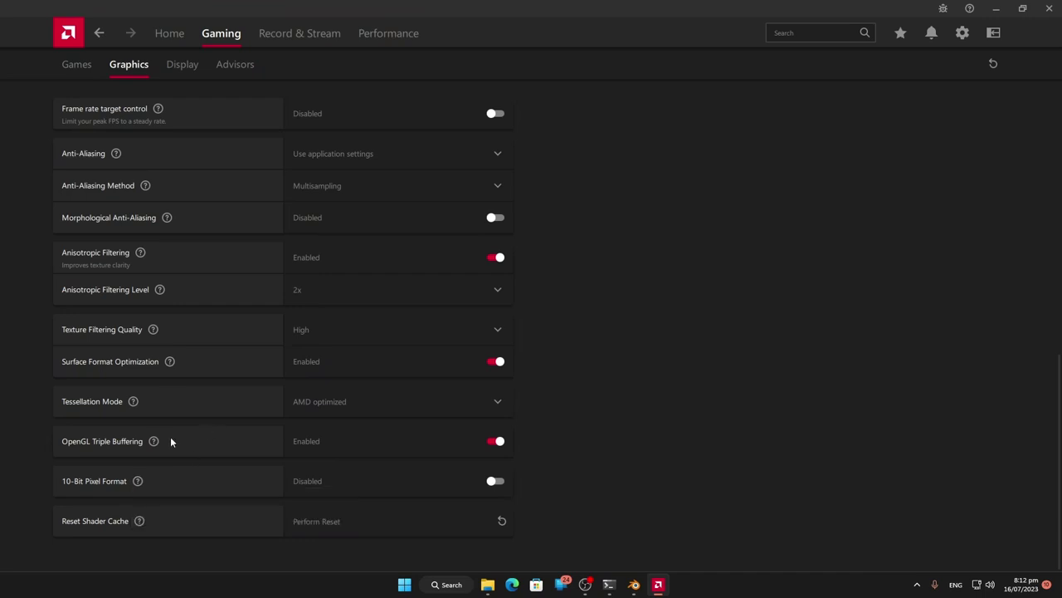
mouse_move(153, 442)
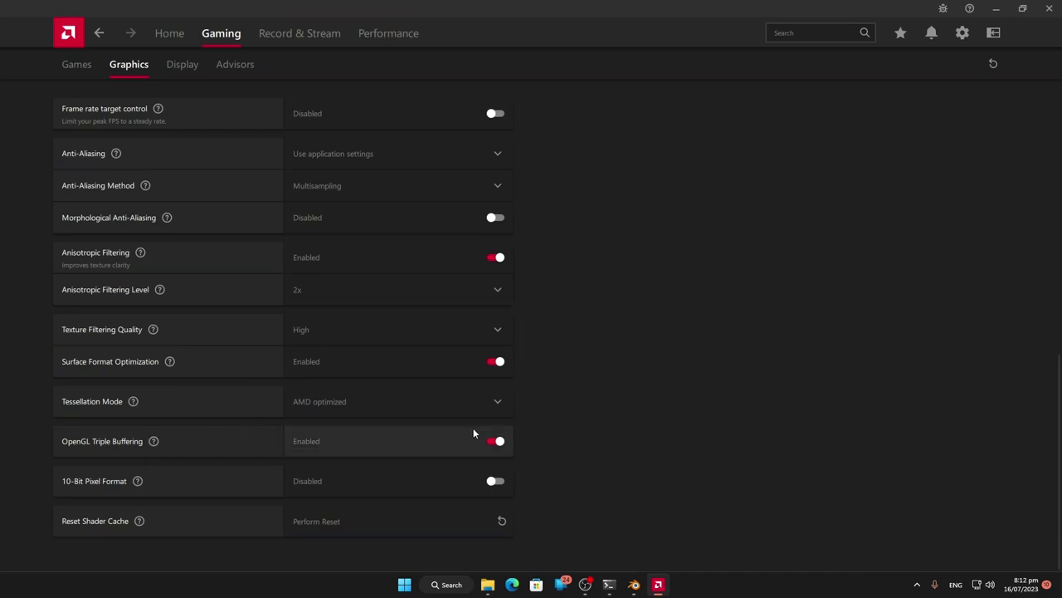
scroll(467, 338, up, 10)
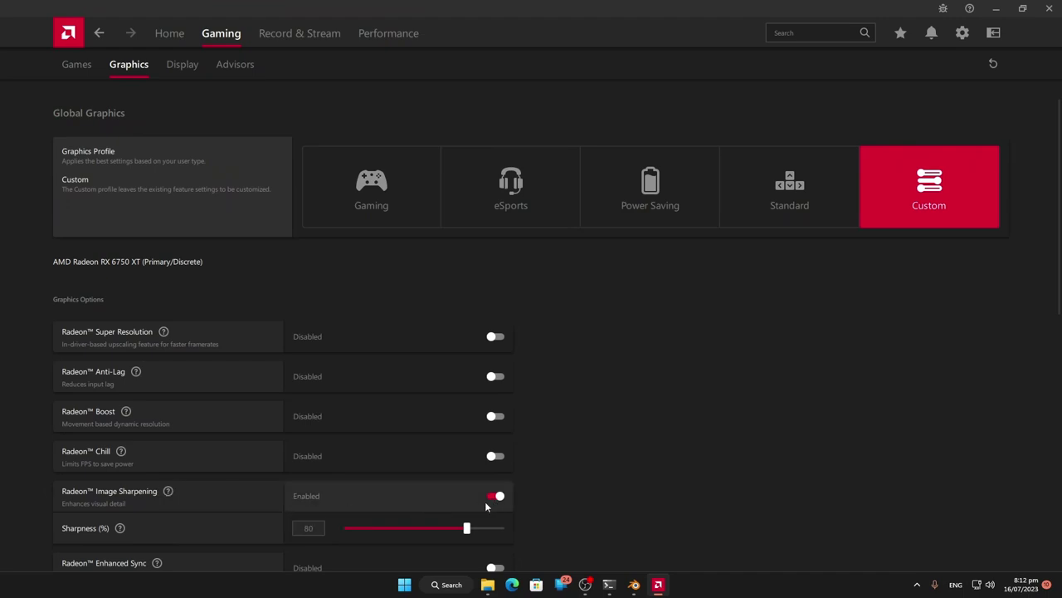
scroll(273, 363, down, 2)
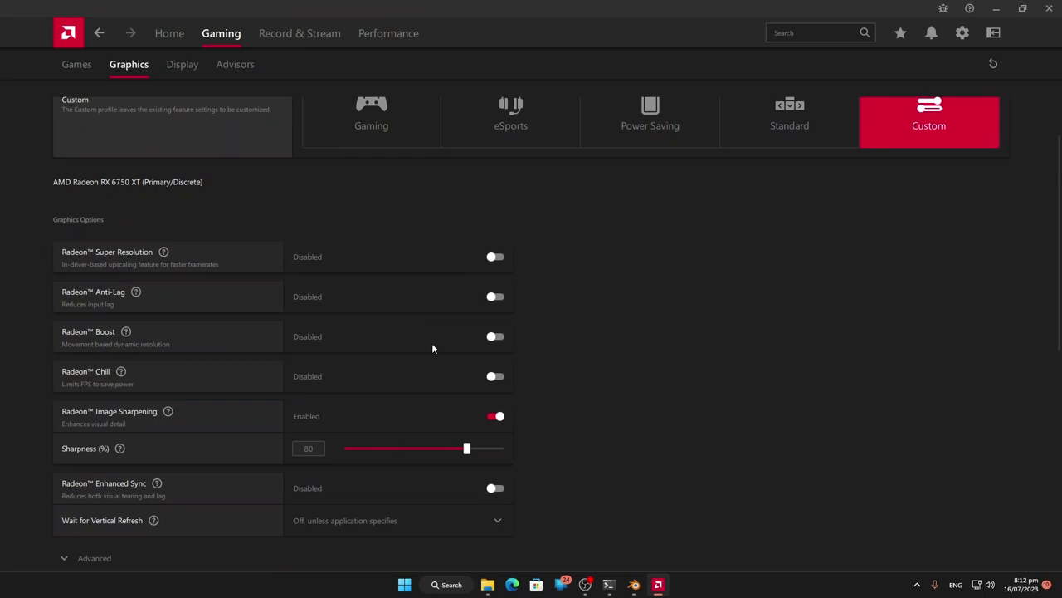
scroll(394, 266, down, 1)
scroll(400, 232, down, 4)
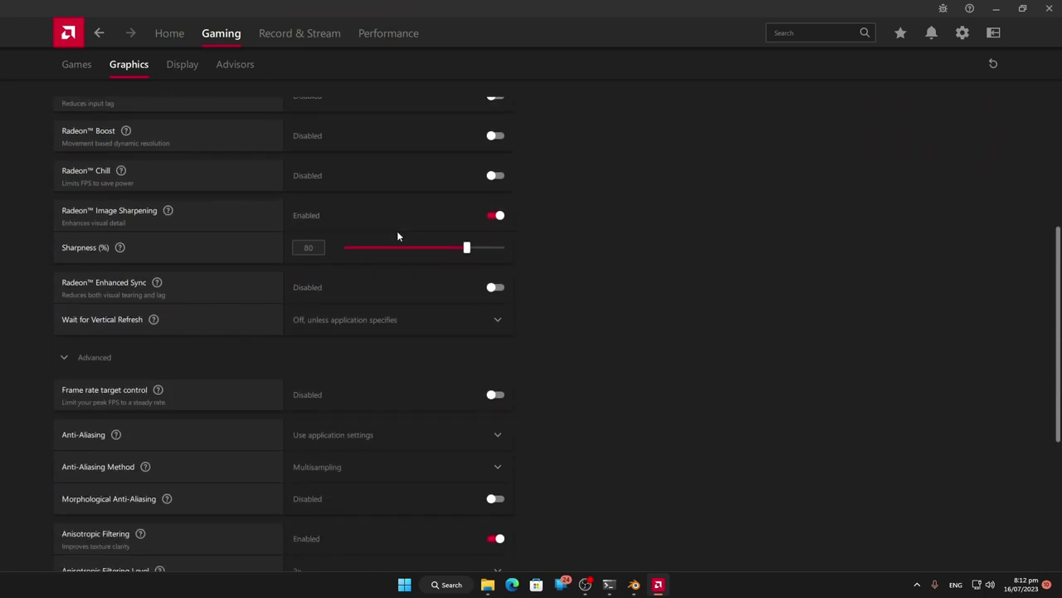
scroll(396, 231, up, 7)
mouse_move(163, 331)
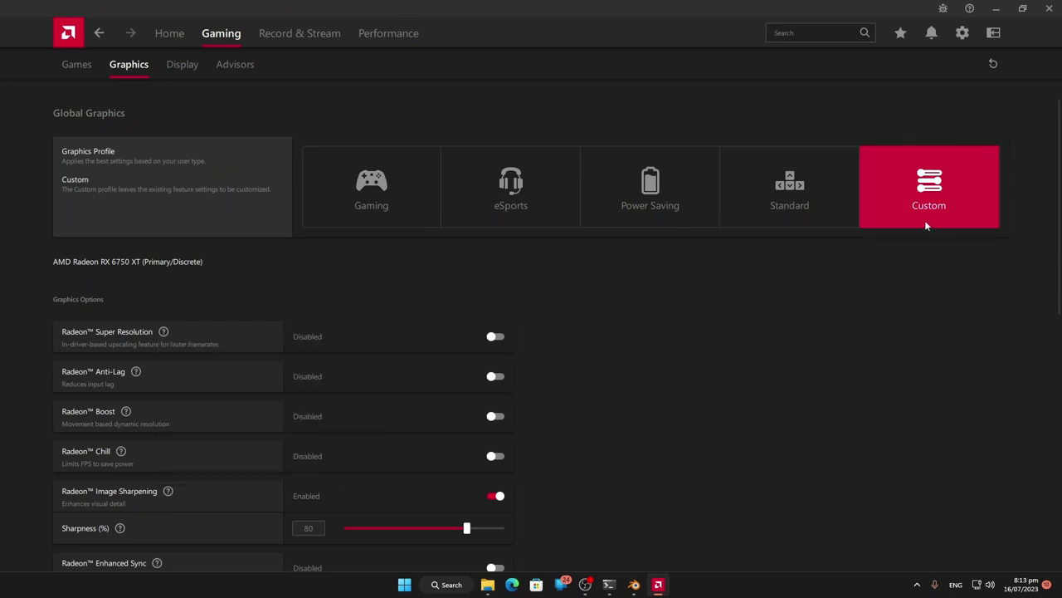
Close AMD Software and open Display settings from the desktop context menu.
click(1052, 8)
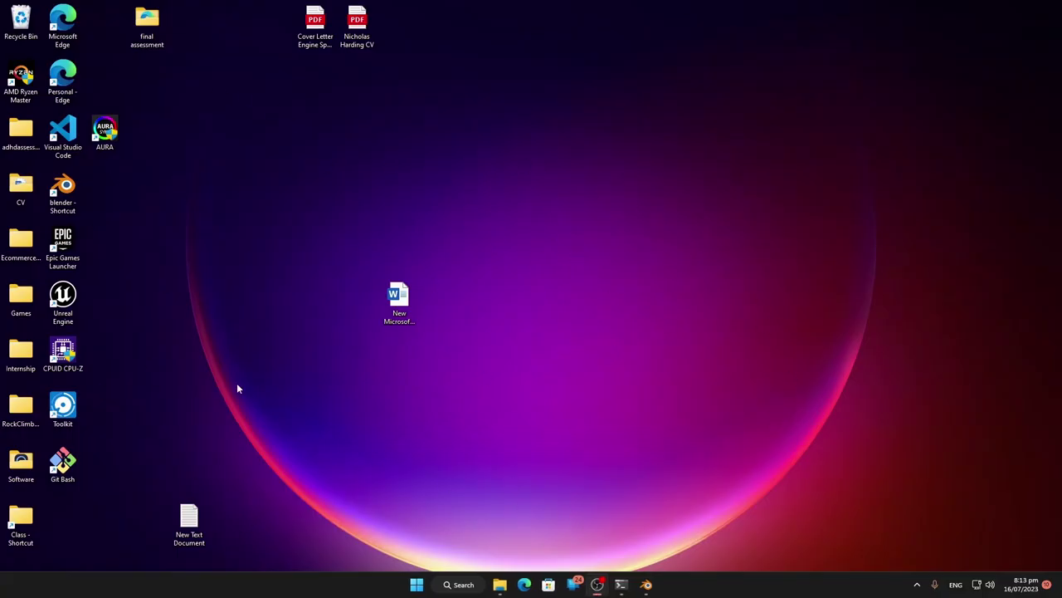
click(417, 584)
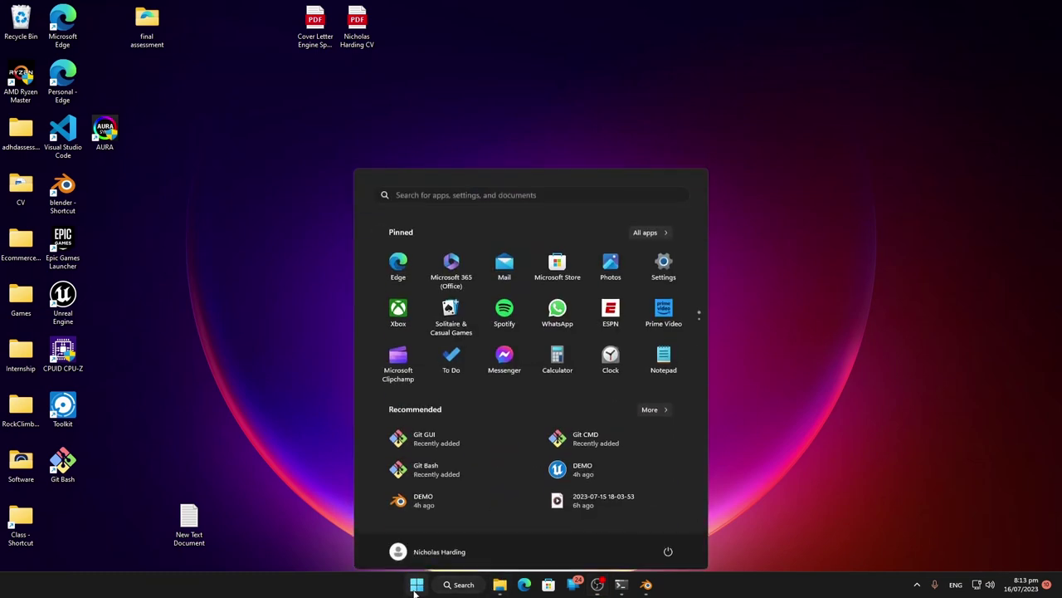
right_click(417, 586)
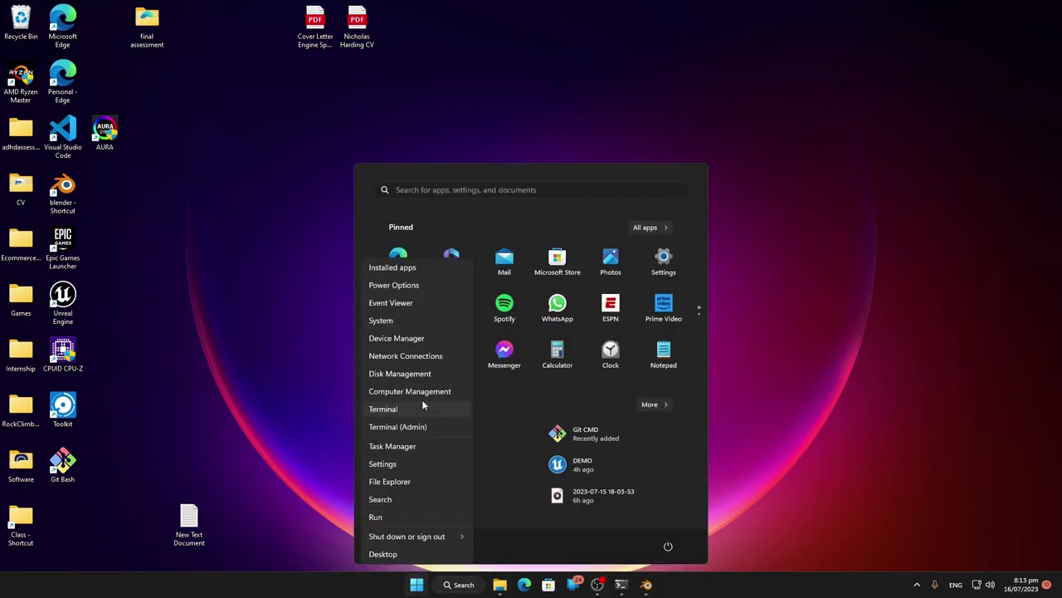
right_click(230, 373)
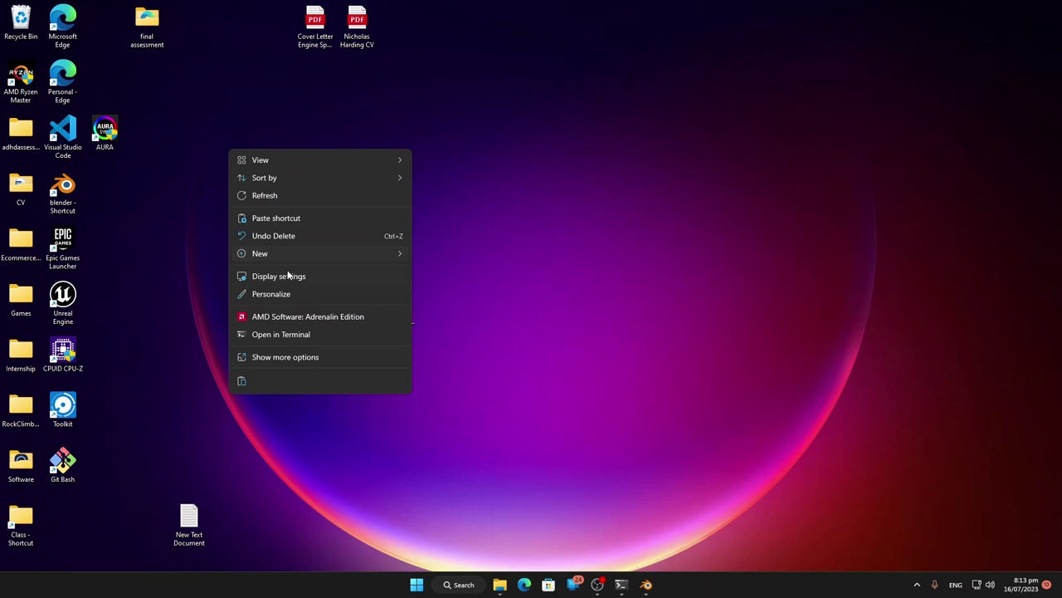
click(419, 303)
right_click(469, 333)
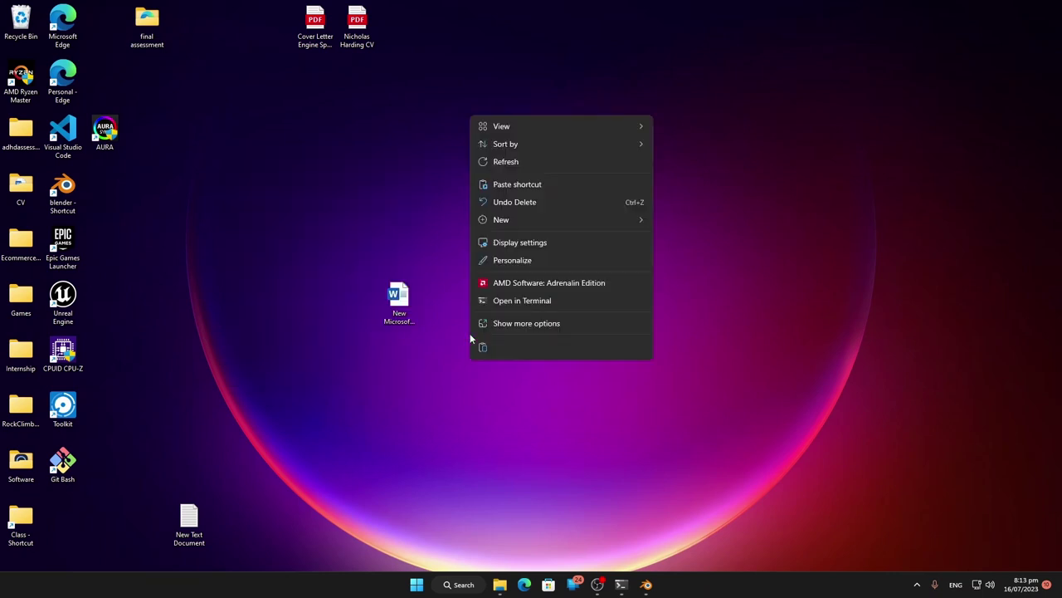
click(517, 242)
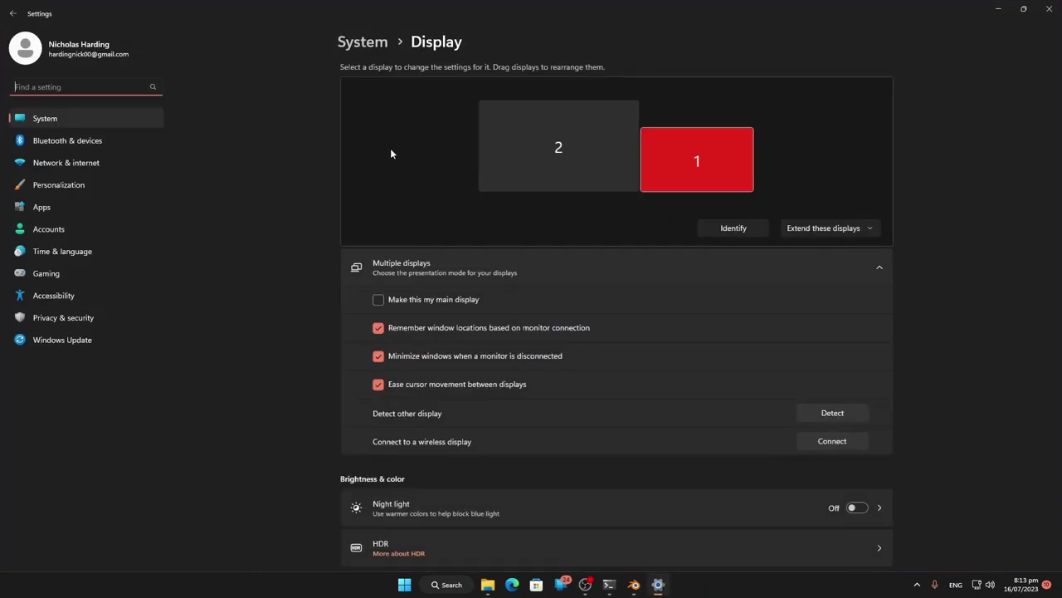
Select display 2 and check its resolution list, leaving it at 1920 × 1080.
click(578, 160)
scroll(498, 432, down, 2)
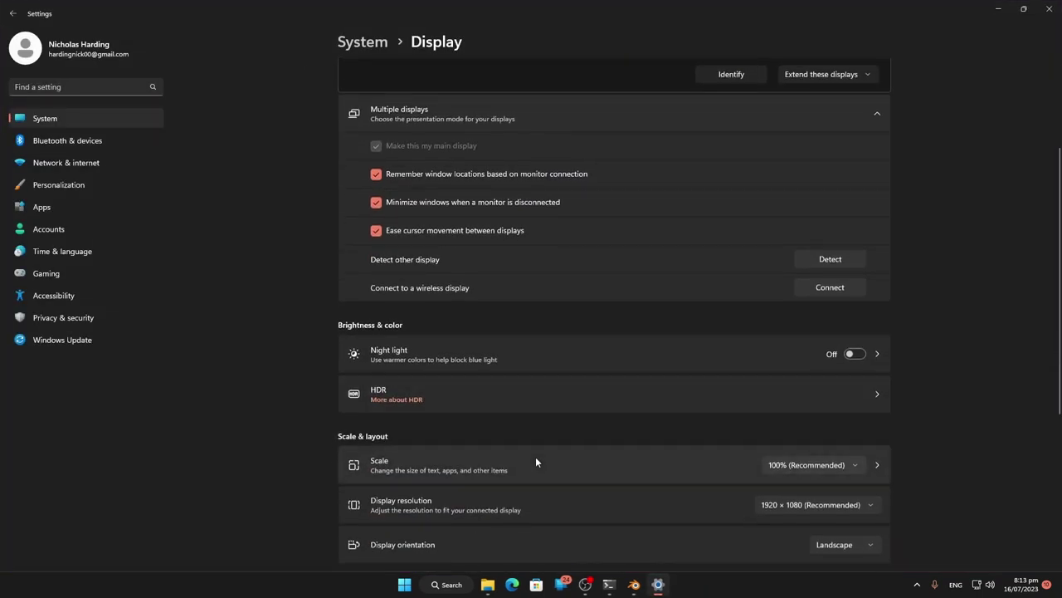
scroll(527, 417, down, 2)
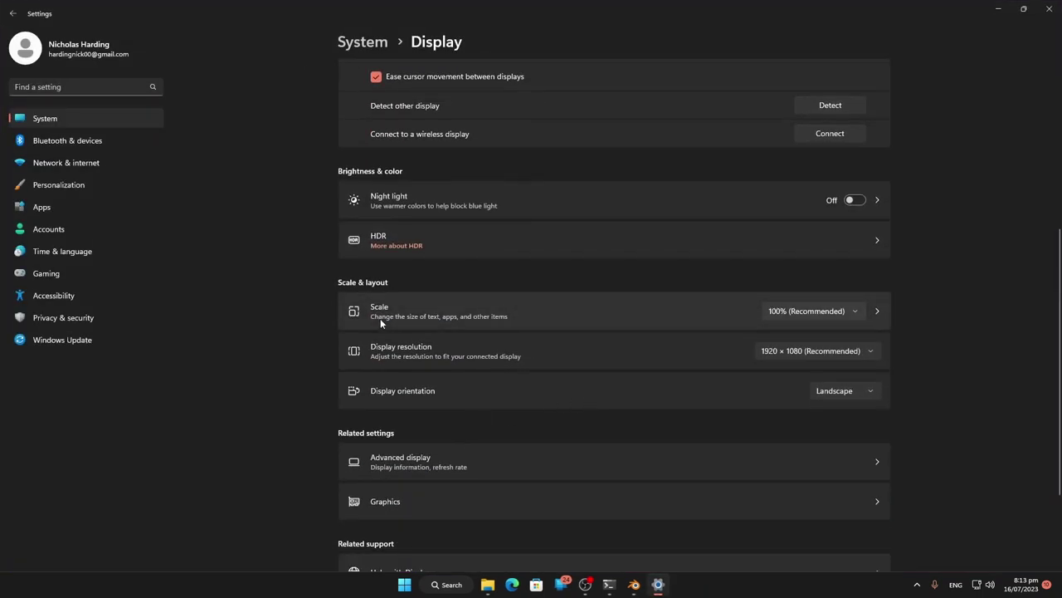
click(836, 349)
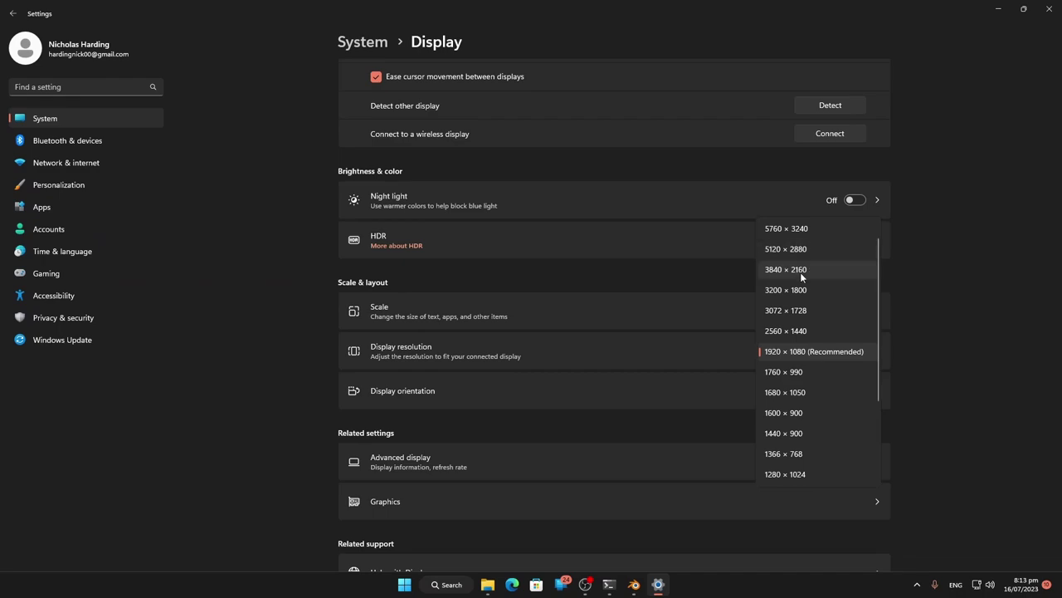
click(936, 465)
Load the edge://gpu page in Microsoft Edge.
click(512, 585)
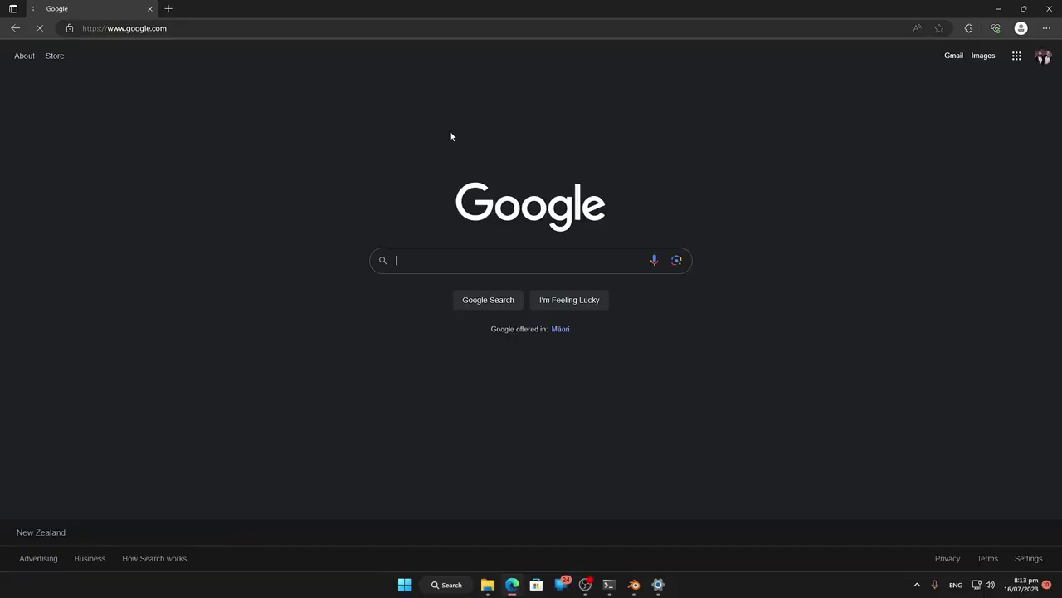
click(204, 28)
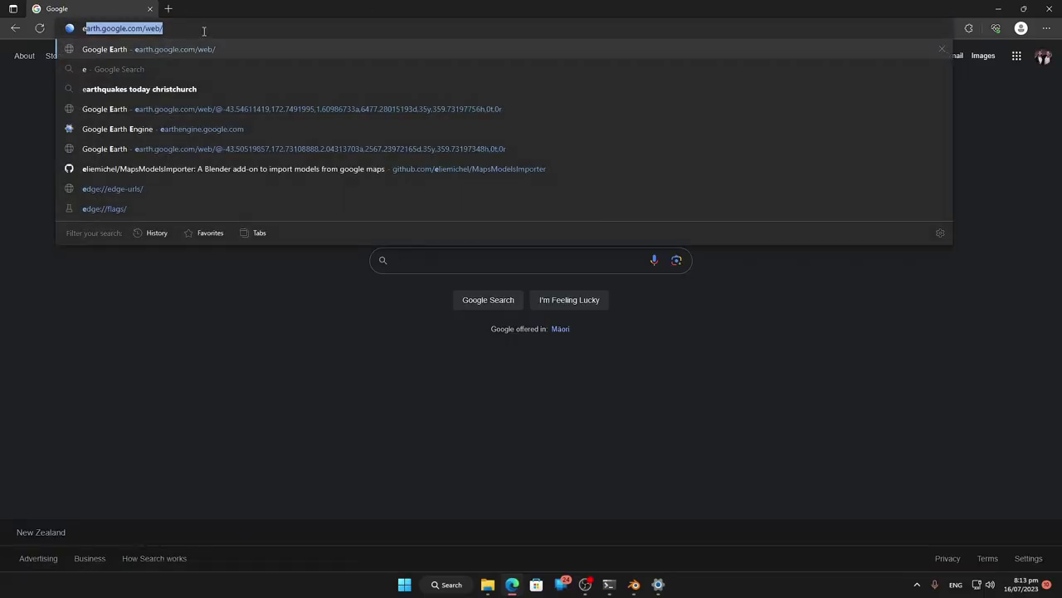
text(edge://flags)
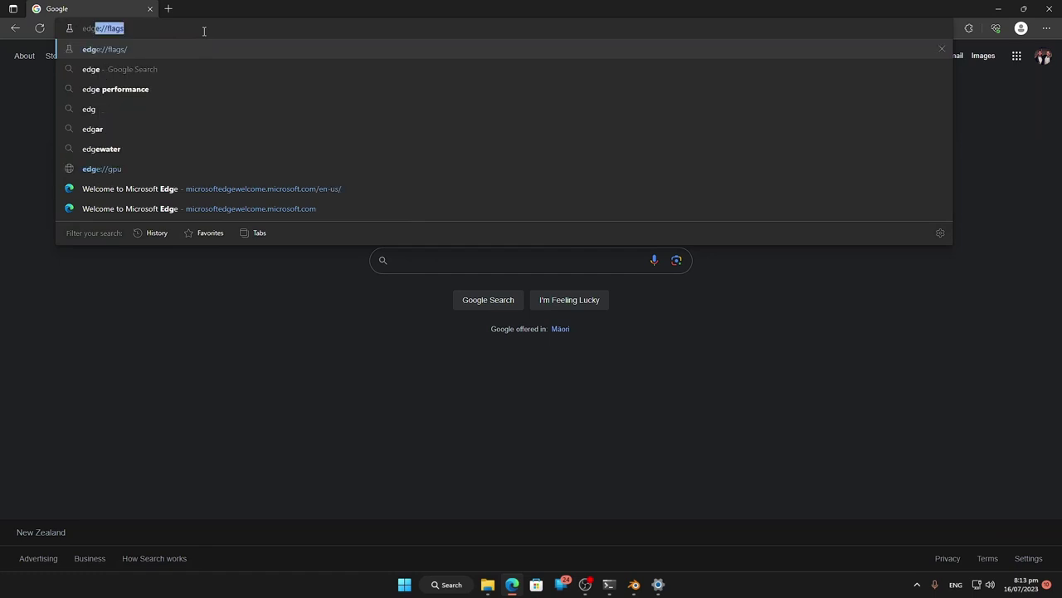
key(BackSpace)
key(BackSpace)
key(BackSpace)
key(BackSpace)
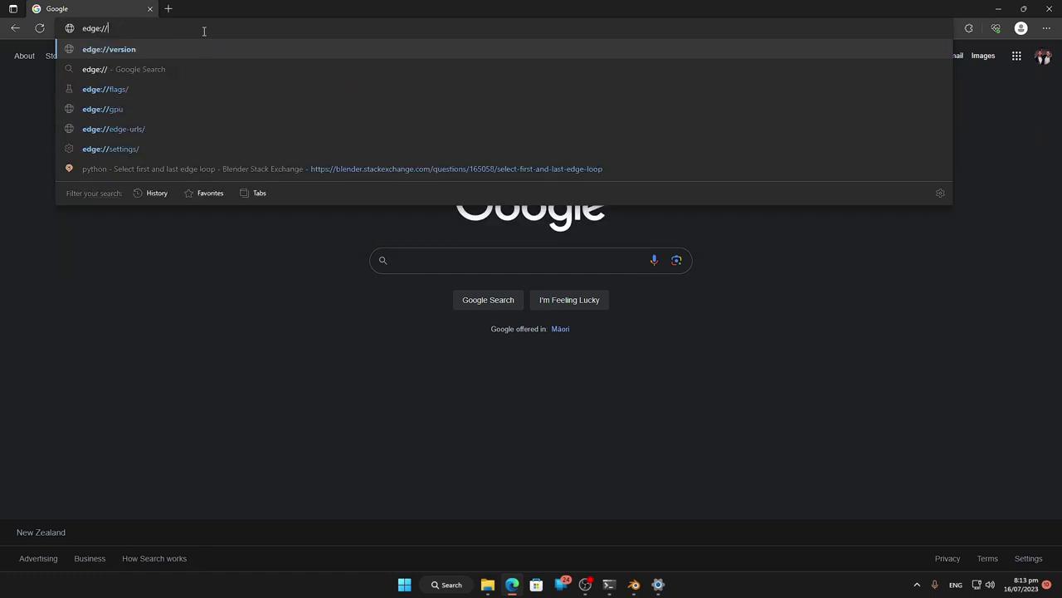
text(gpu)
key(Return)
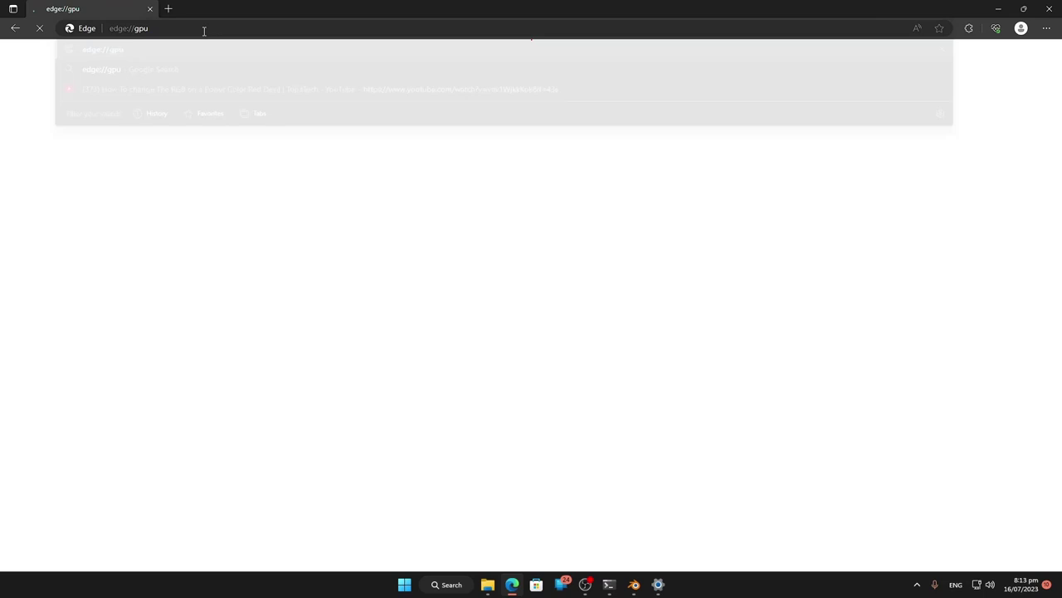
Scroll to the Display rows and highlight the first display's scaled and actual sizes.
scroll(170, 270, down, 15)
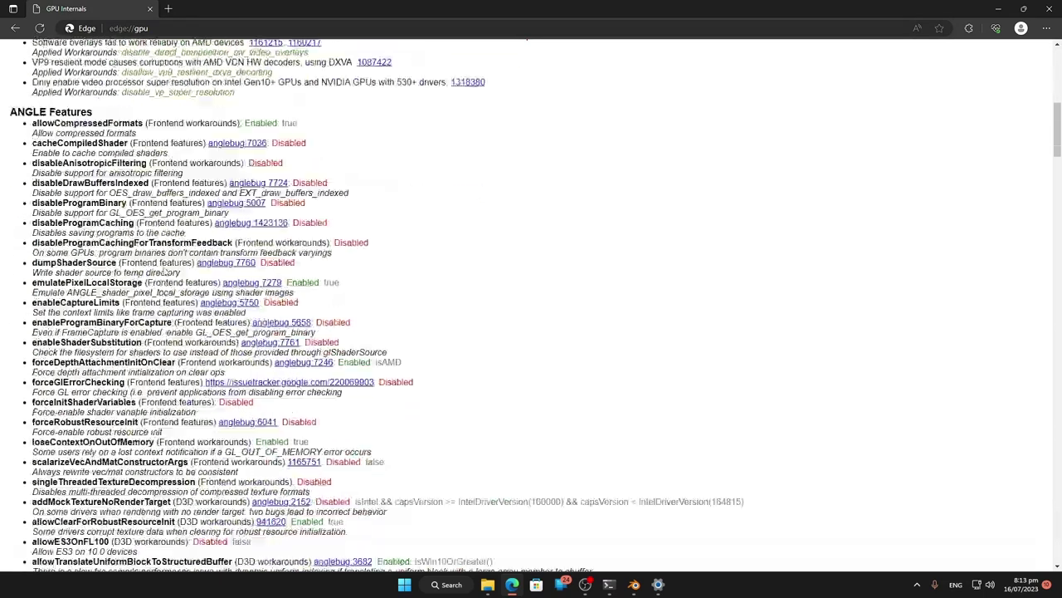
scroll(164, 271, down, 20)
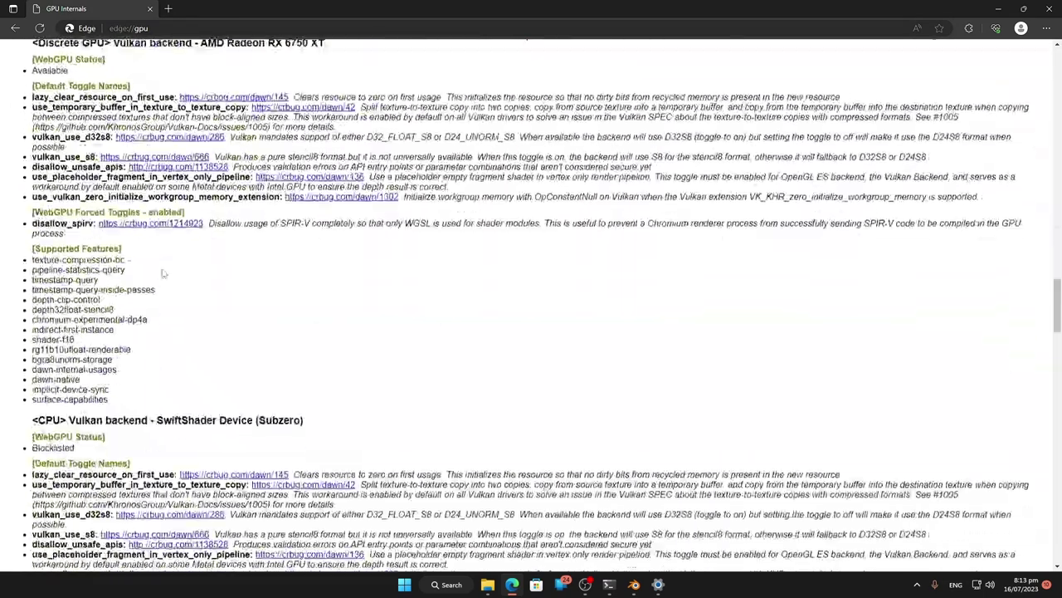
scroll(160, 279, down, 5)
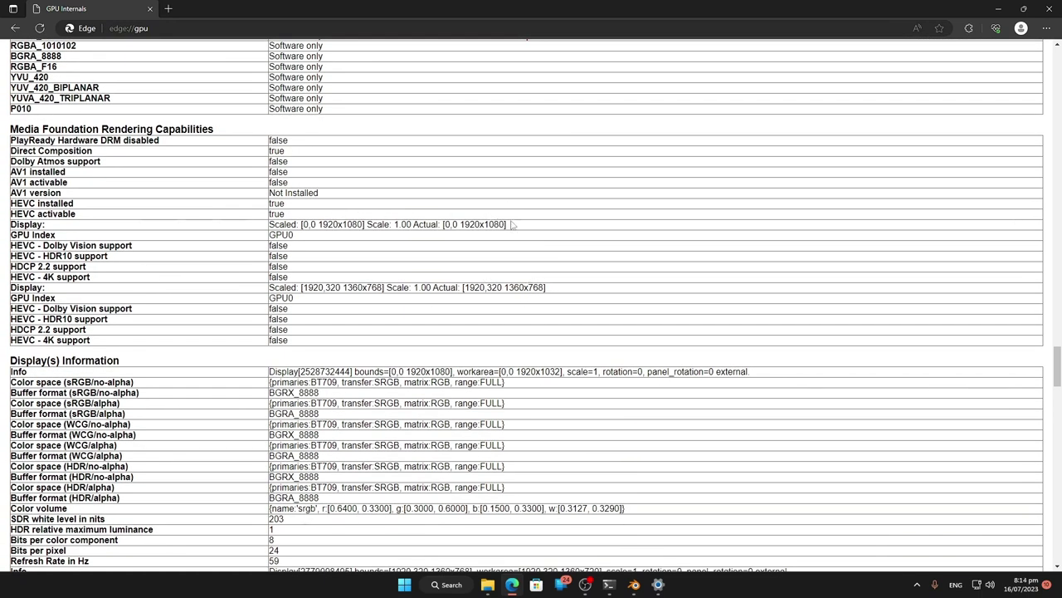
drag(536, 224, 464, 225)
click(41, 226)
drag(285, 225, 521, 225)
click(521, 224)
Close Edge and switch display 2 to a higher resolution in the Display resolution list.
click(1050, 9)
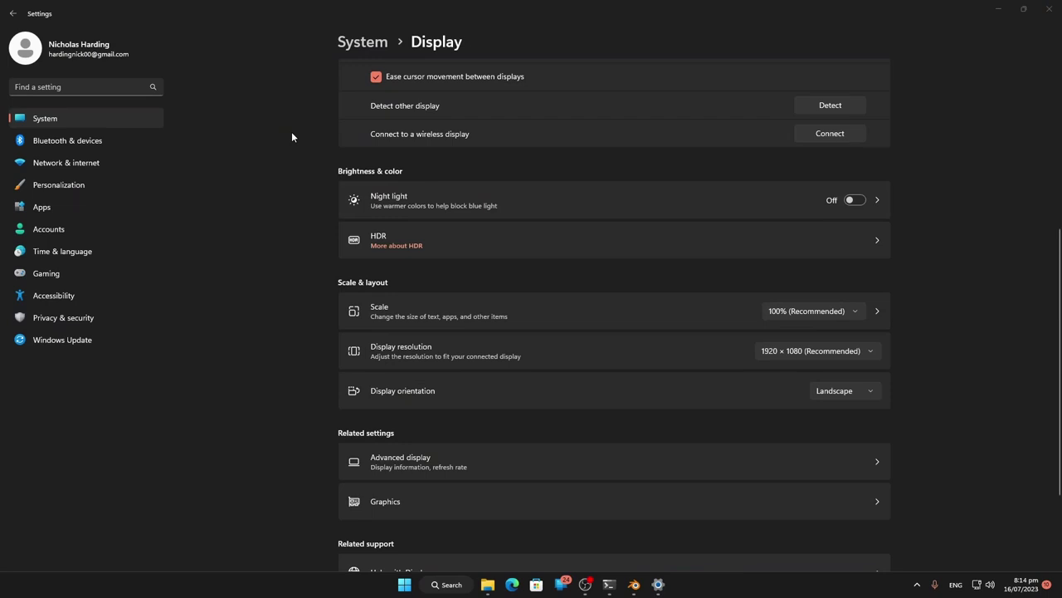
click(820, 350)
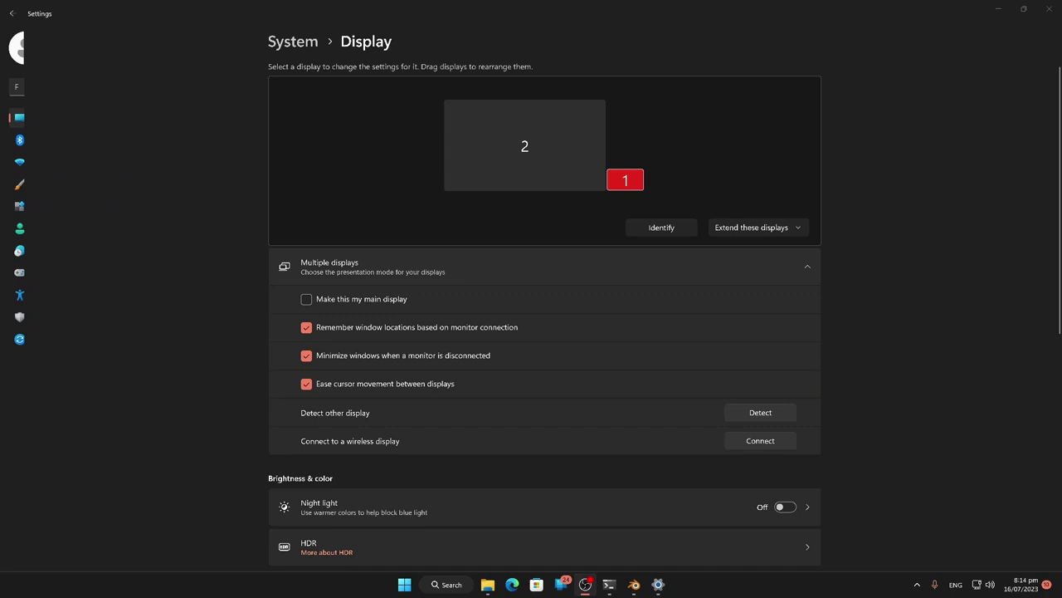
click(871, 525)
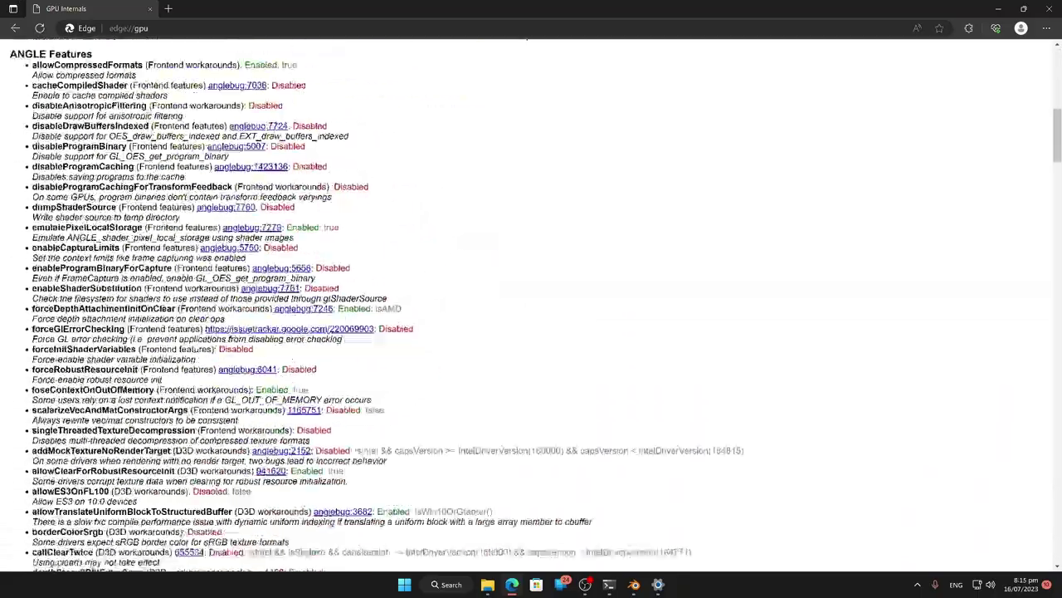
Scroll edge://gpu to the Display row and select its scaled 1920x1080 size.
scroll(532, 303, down, 15)
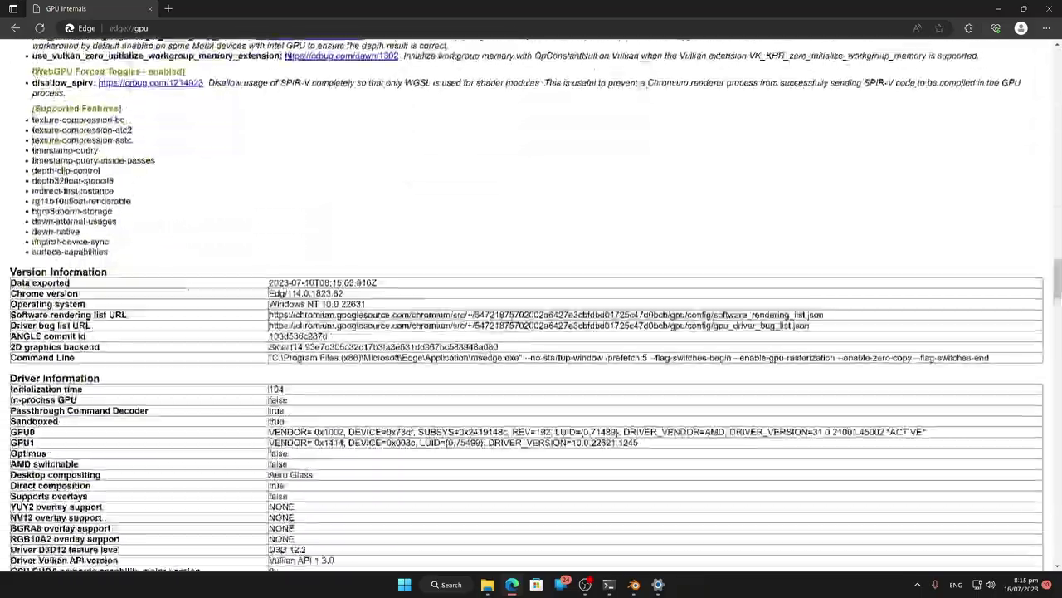
scroll(532, 303, down, 5)
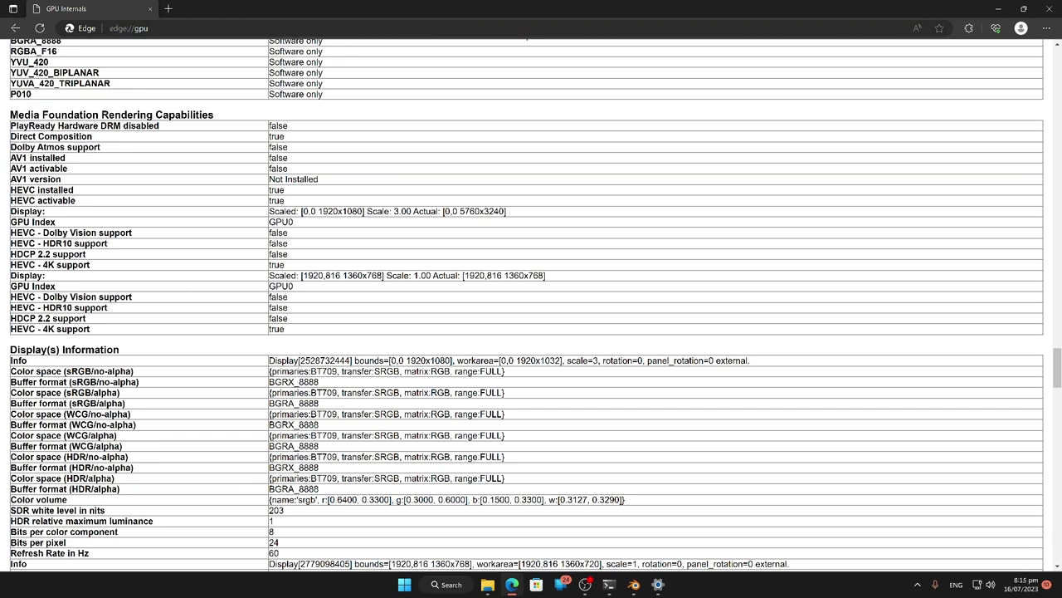
drag(12, 211, 508, 211)
click(508, 212)
drag(11, 210, 508, 211)
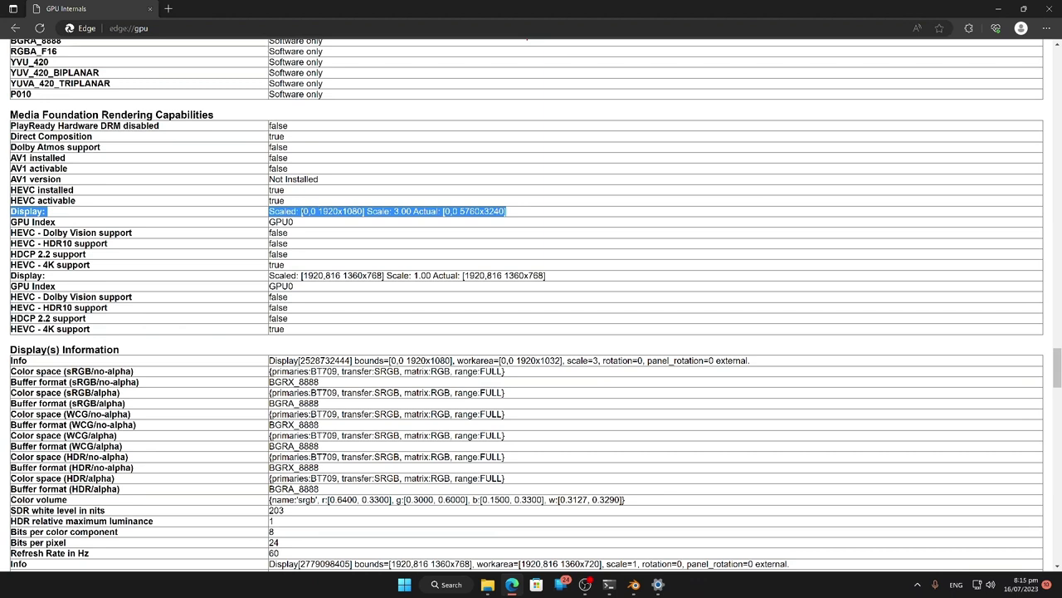
drag(300, 211, 360, 212)
click(462, 211)
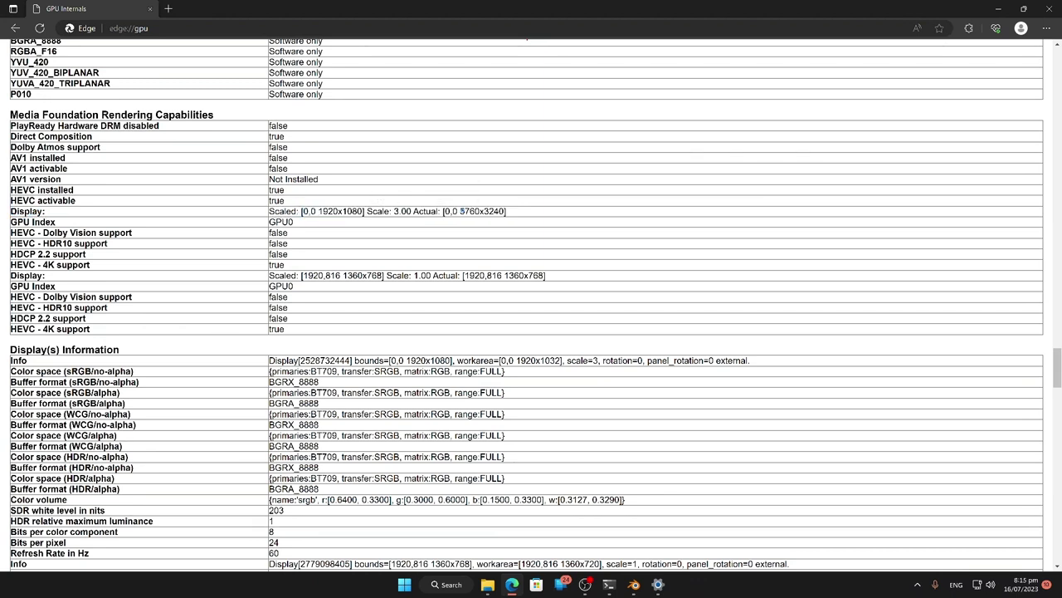
Copy the actual 5760x3240 display size and open a new tab.
drag(443, 211, 505, 212)
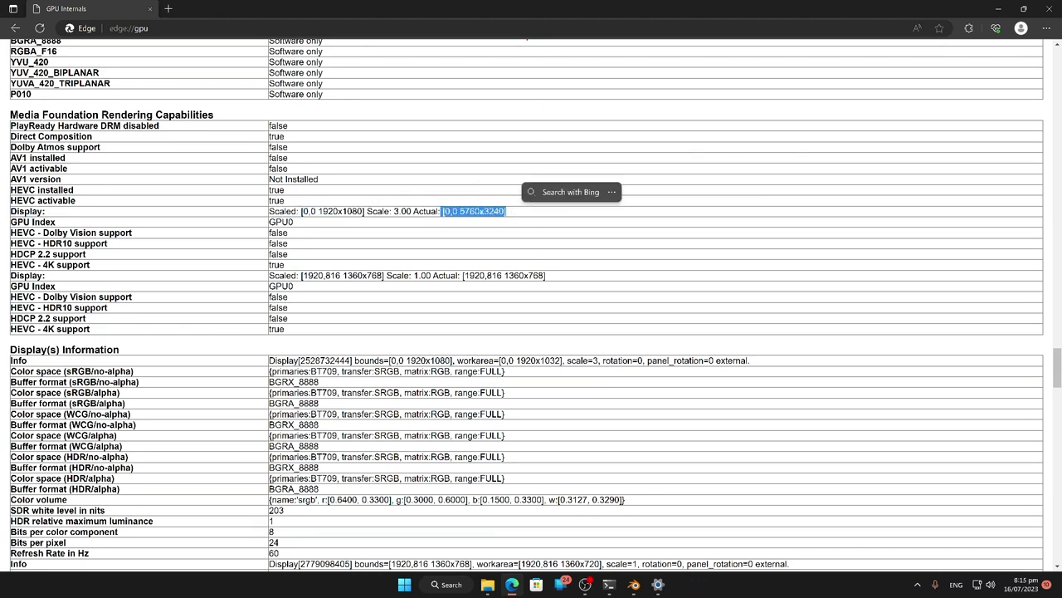
click(498, 211)
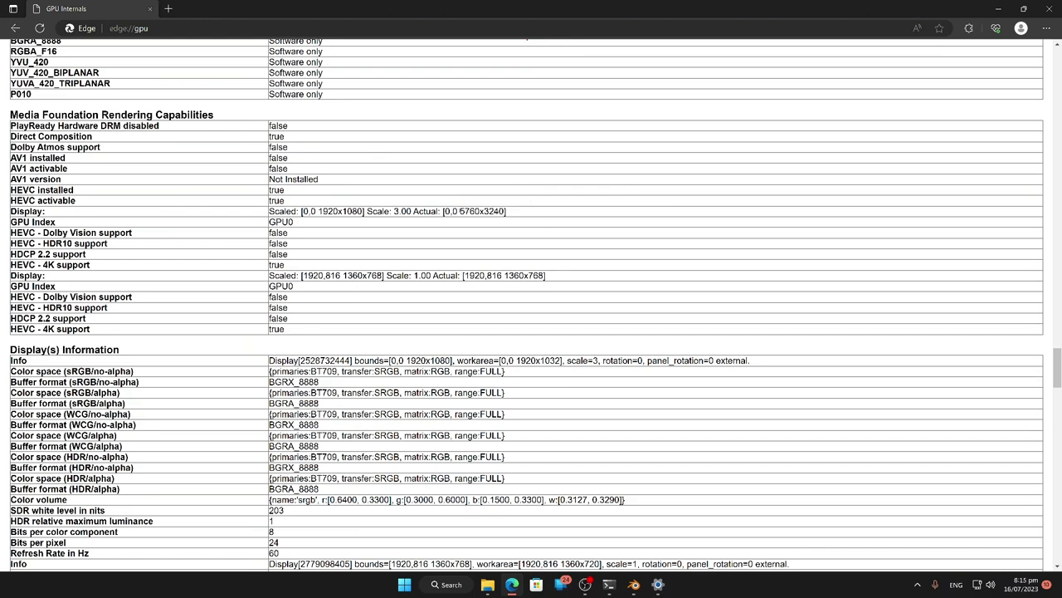
drag(459, 210, 505, 212)
key(ctrl+c)
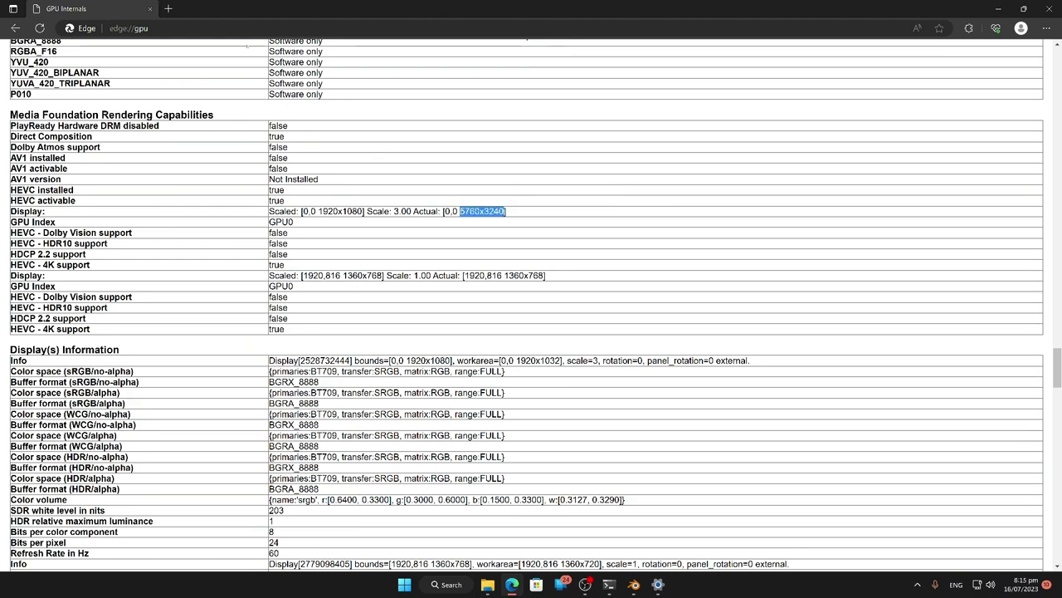
key(ctrl+t)
Google '5760x3240 resolution', expand the 6K TV answer, and return to GPU Internals.
key(ctrl+v)
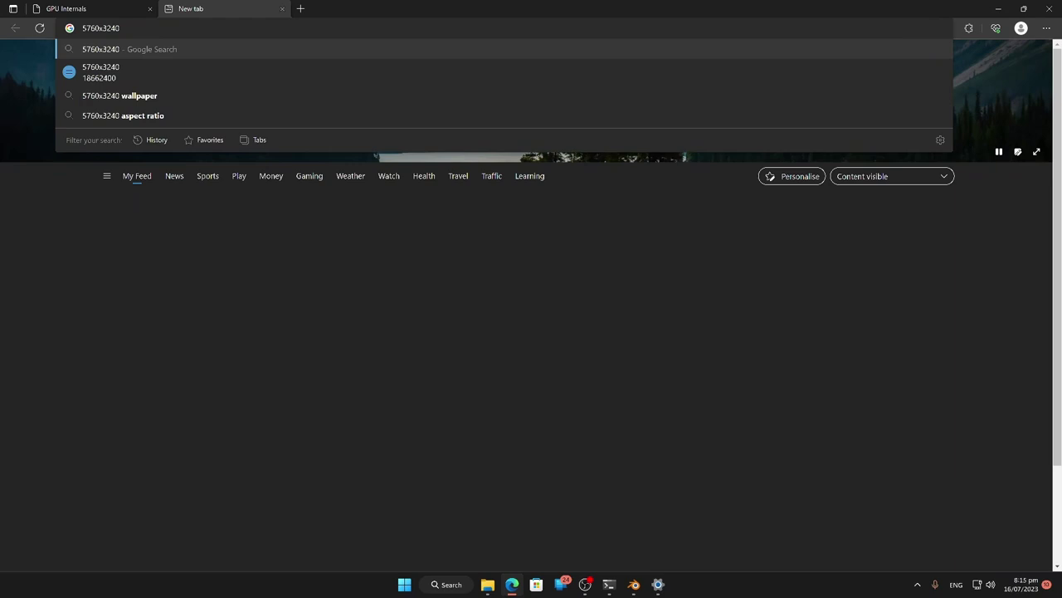
key(Return)
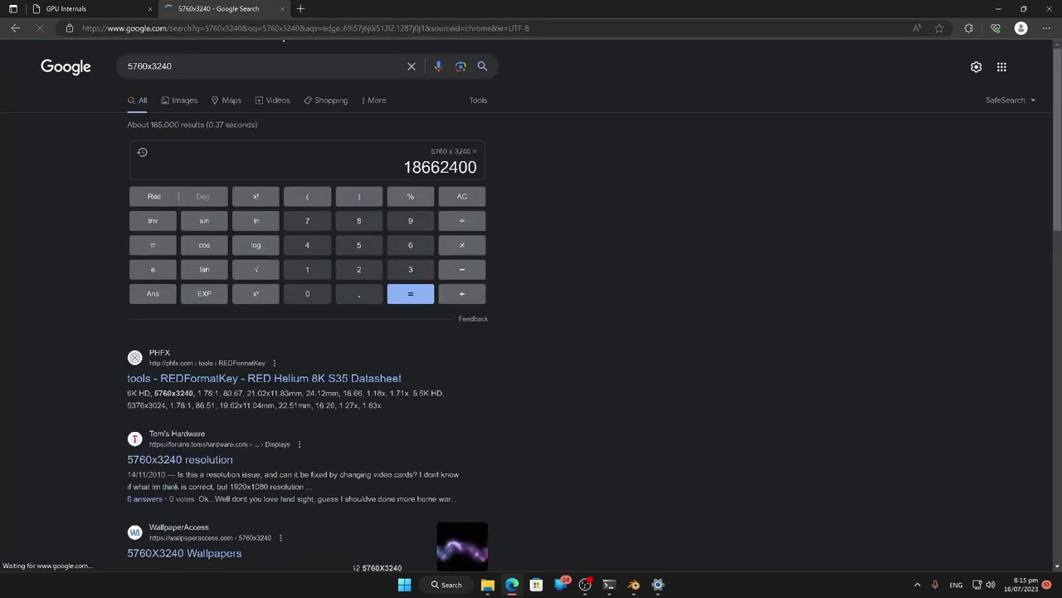
click(249, 61)
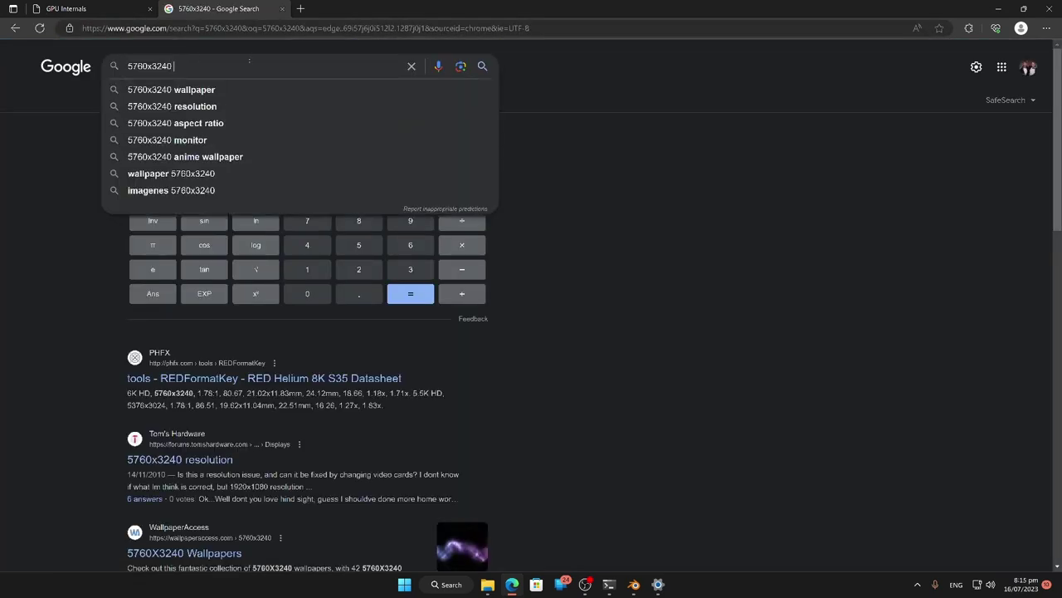
text(re)
click(249, 89)
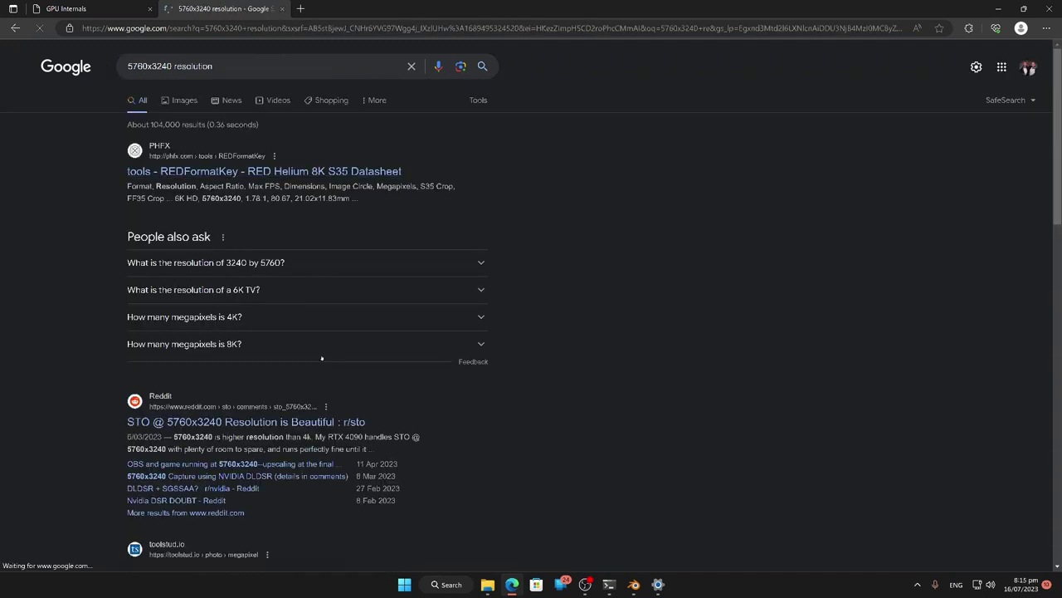
click(379, 289)
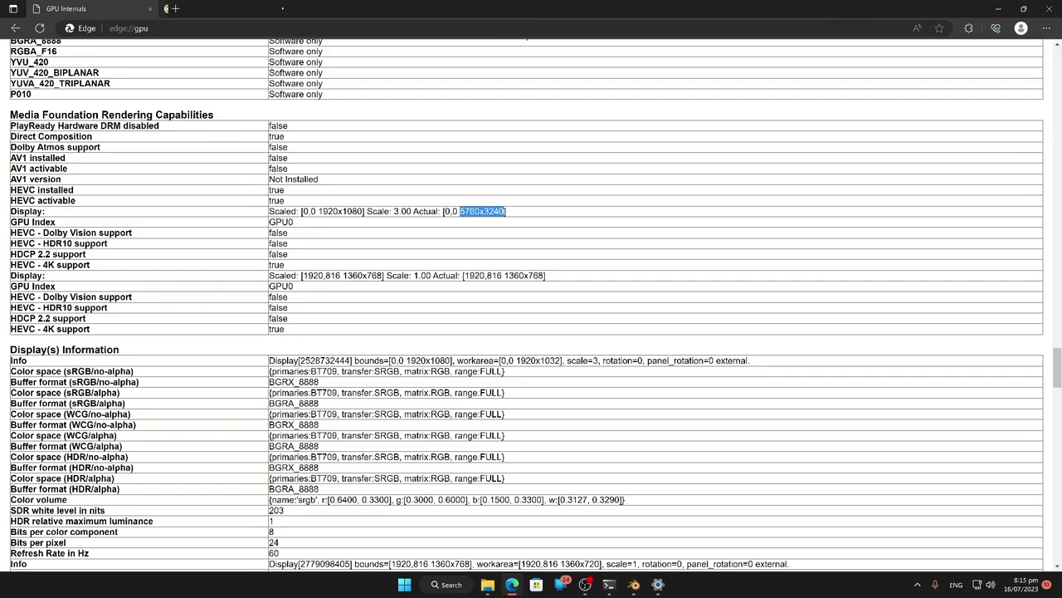
click(125, 9)
Close Edge and open the Windows System page from the Start button's quick-link menu.
click(1045, 8)
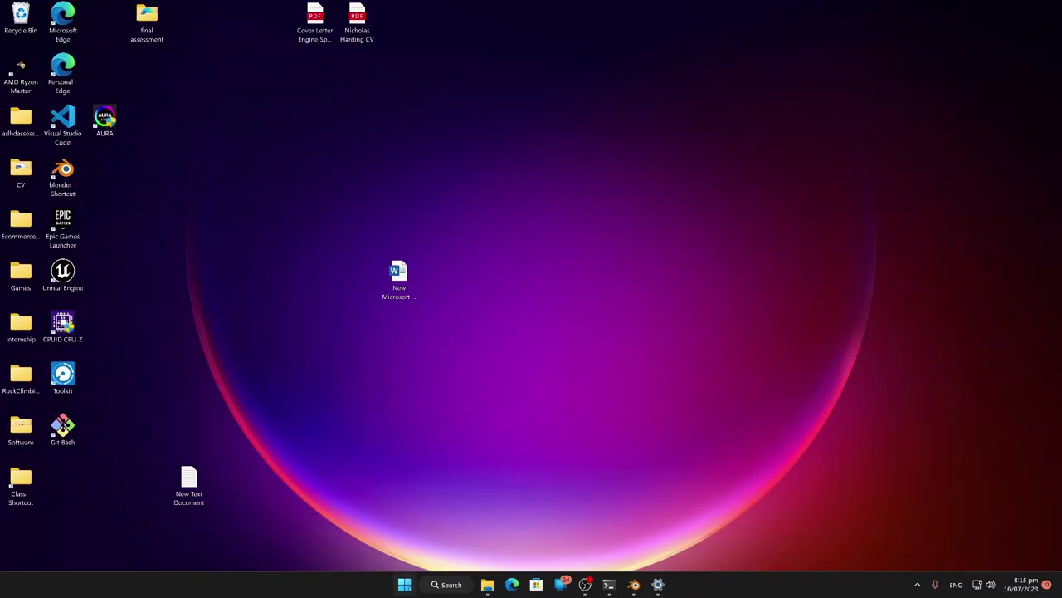
click(404, 584)
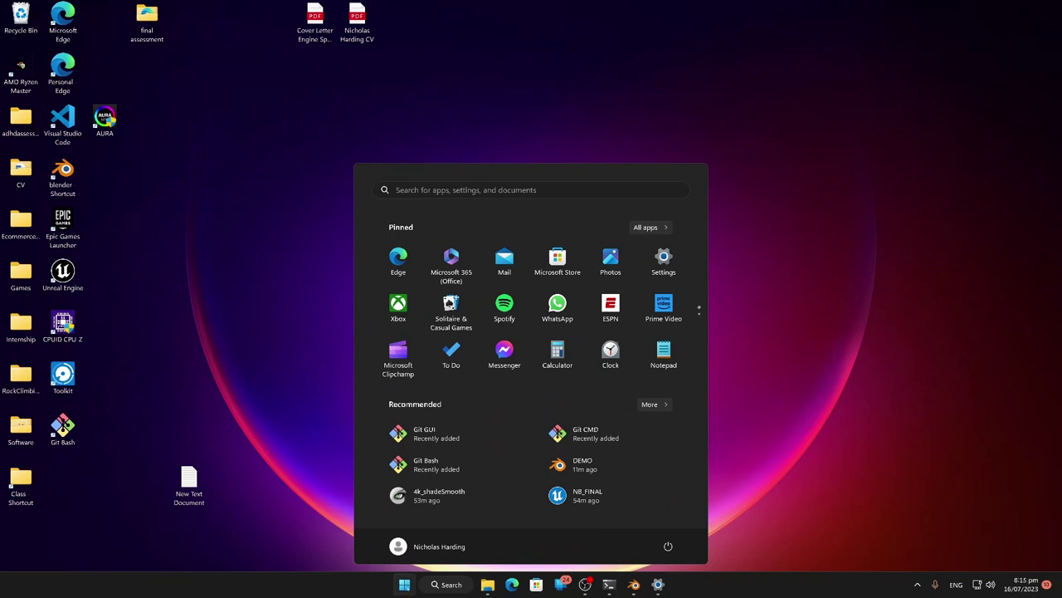
right_click(404, 584)
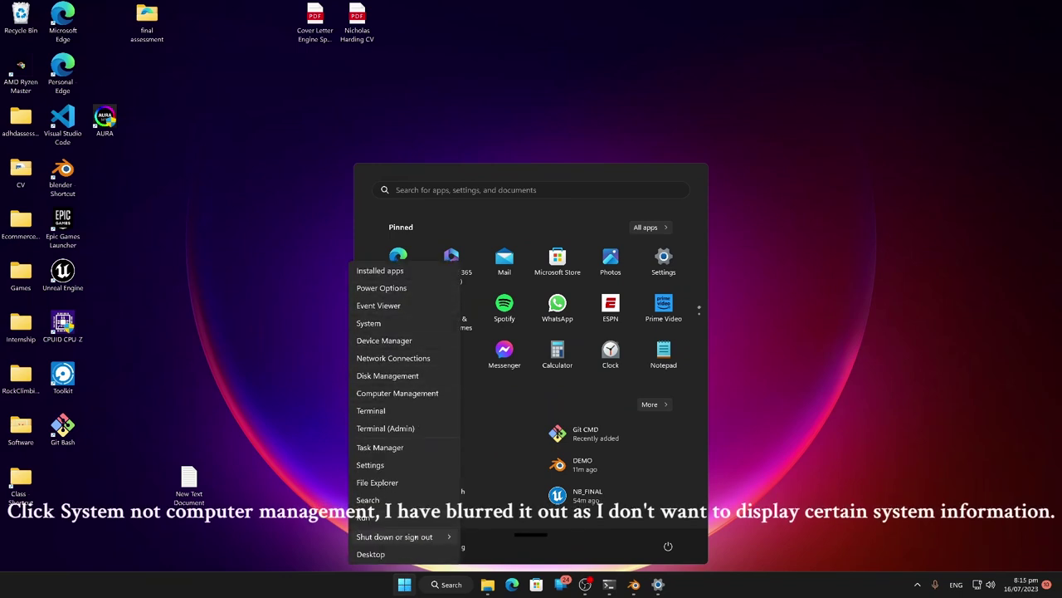
click(397, 393)
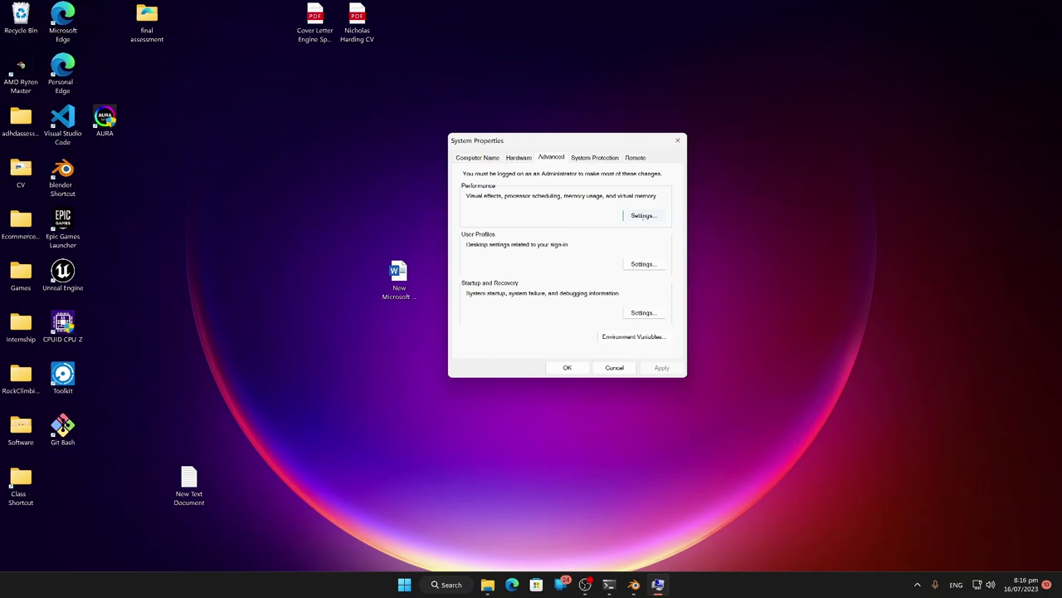
Open Virtual Memory from Performance Options' Advanced tab, showing C: with a 9077–128000 MB paging file.
click(644, 215)
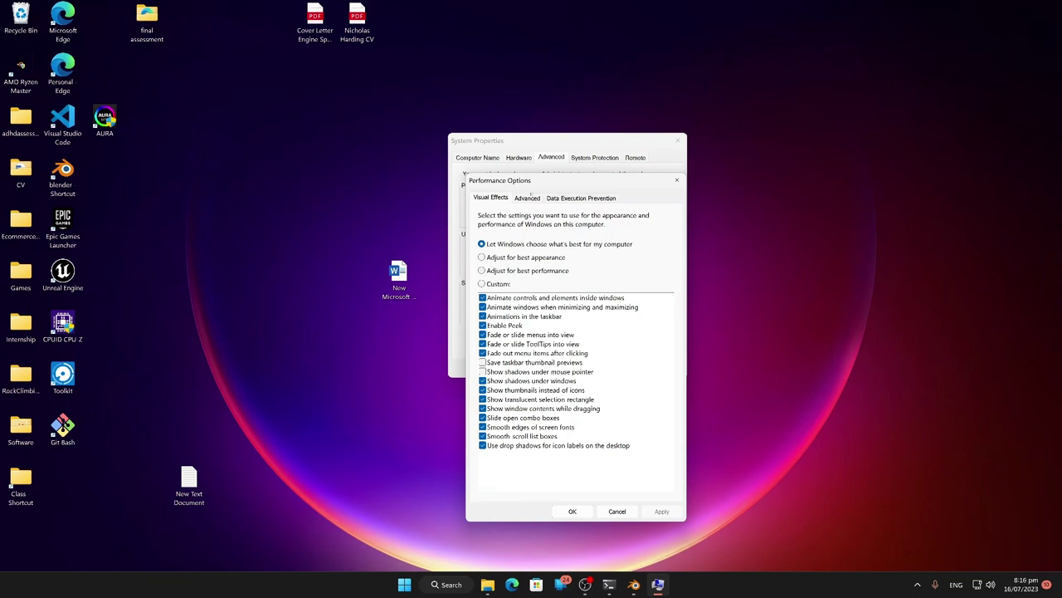
click(528, 197)
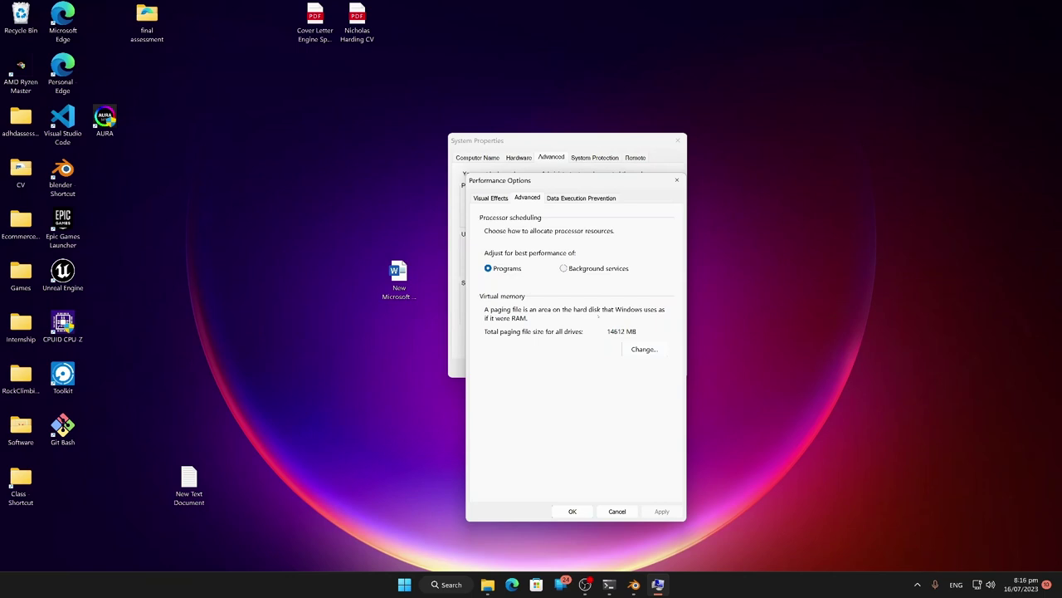
click(644, 349)
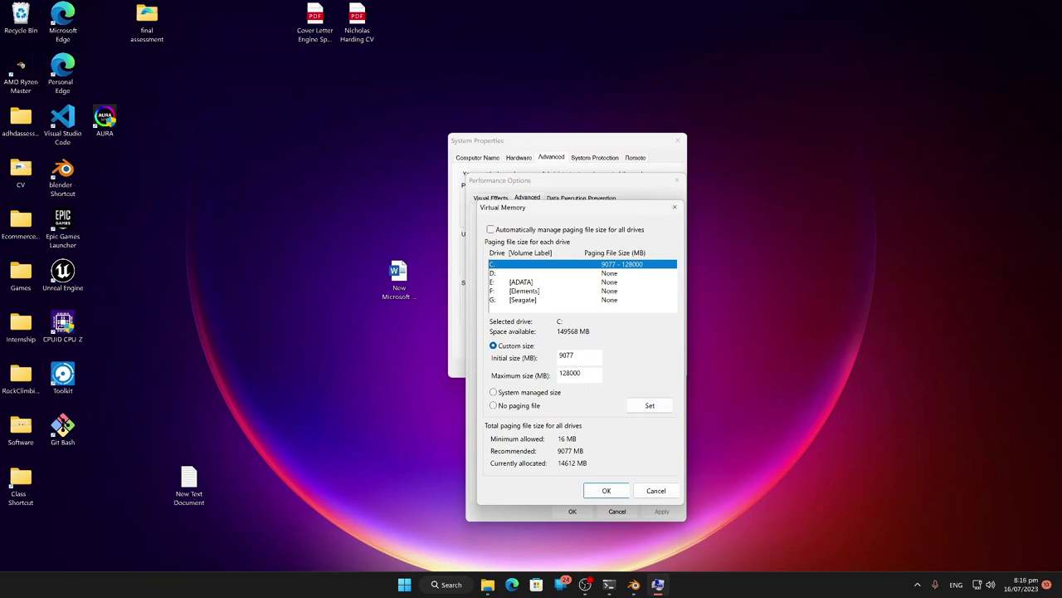
Review the 9077 MB initial and 128000 MB maximum sizes, then confirm and close both dialogs.
double_click(584, 374)
key(End)
key(shift+Left)
key(shift+Left)
key(shift+Left)
key(shift+Left)
key(shift+Left)
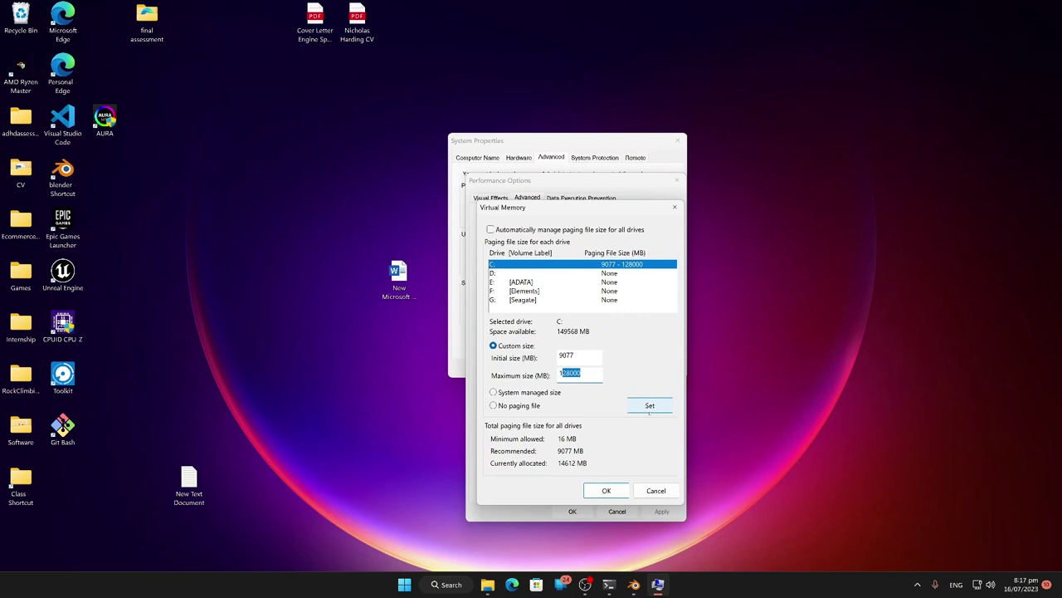
double_click(580, 355)
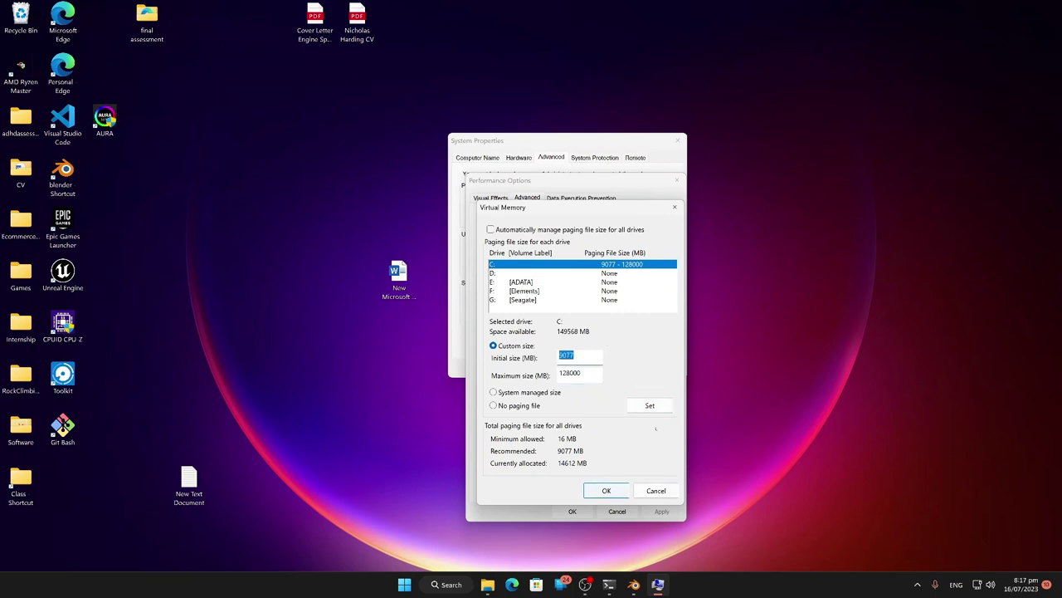
click(581, 373)
click(606, 490)
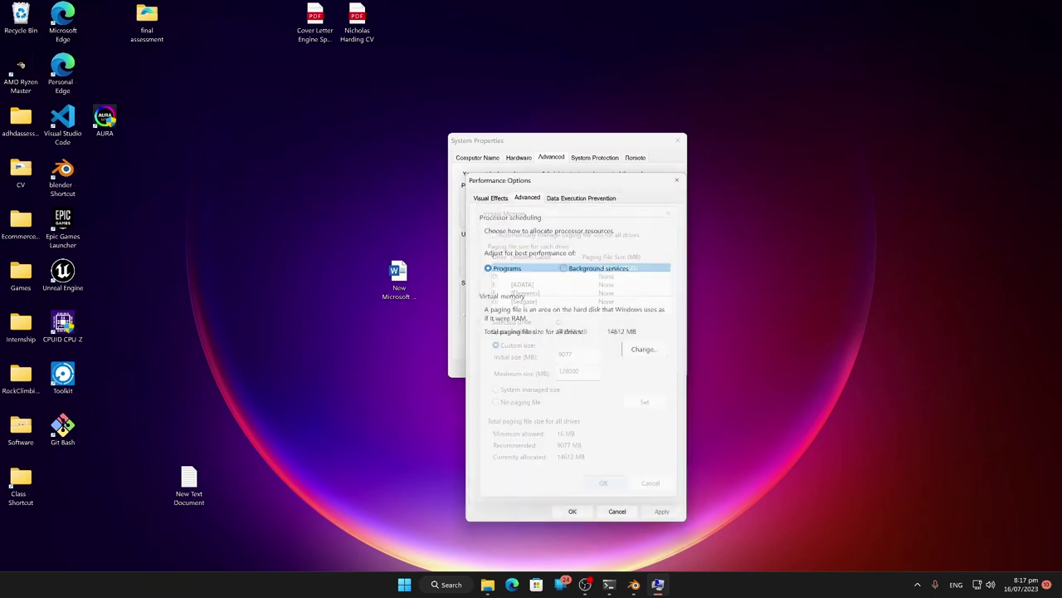
key(Return)
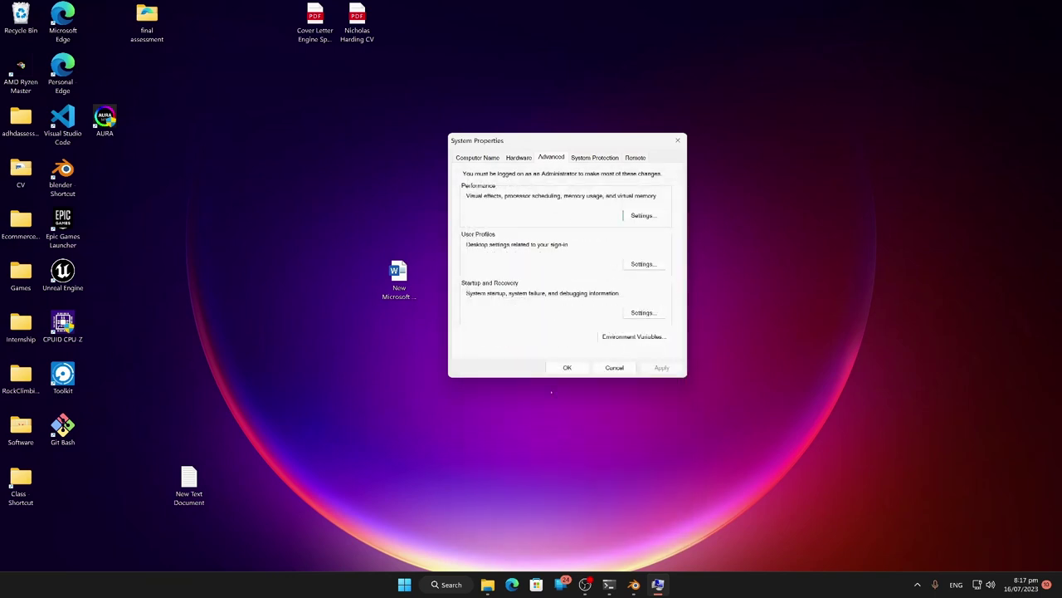